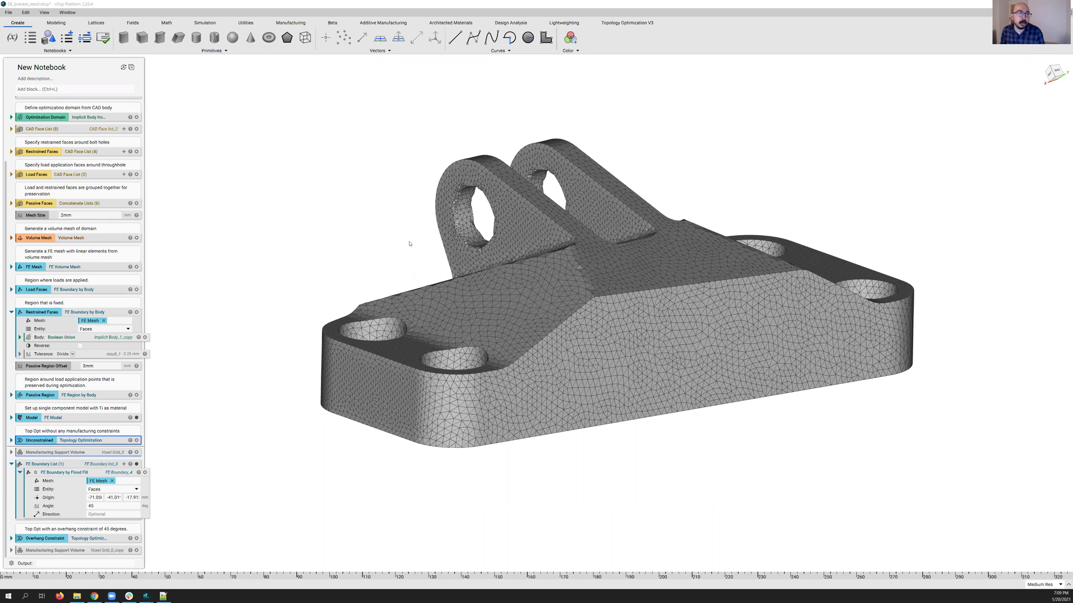
Step: Inspect the GE and Alcoa bracket notebooks from several angles, ending back on the GE bracket
click(305, 325)
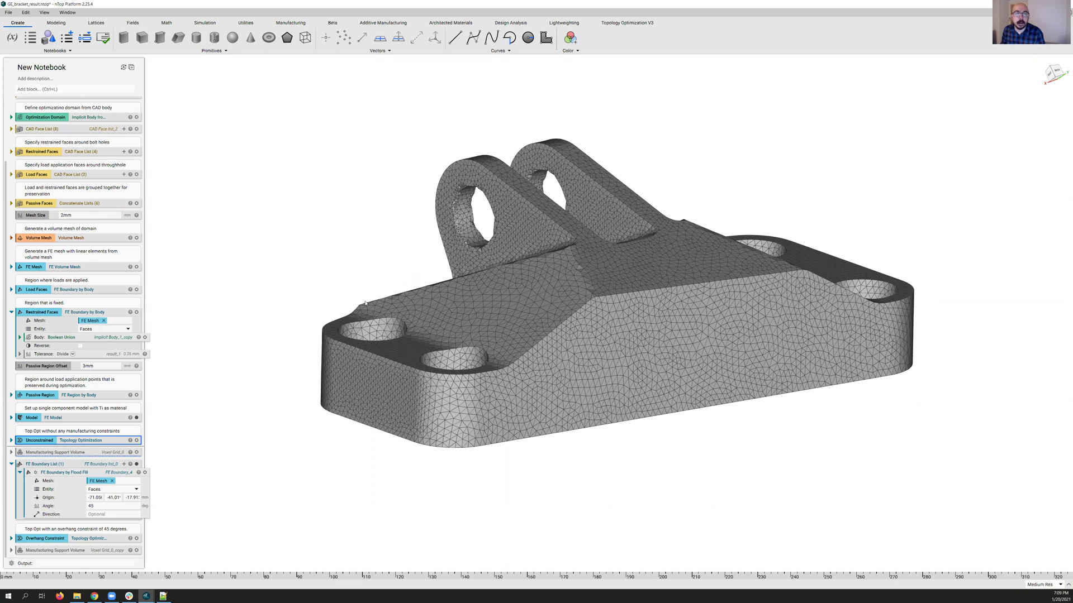
right_drag(337, 295, 415, 357)
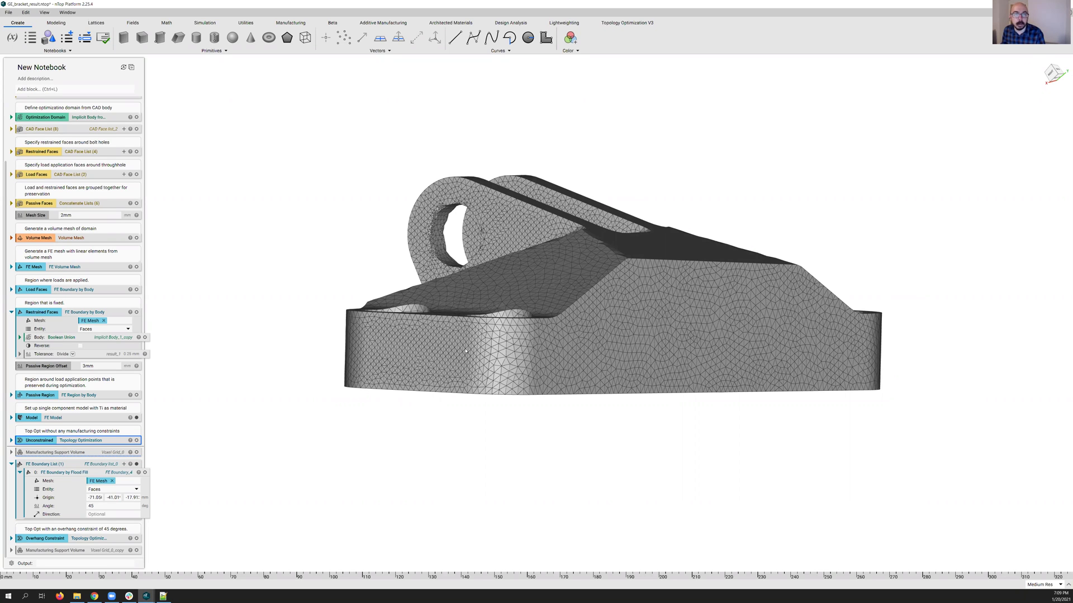
right_drag(463, 386, 450, 447)
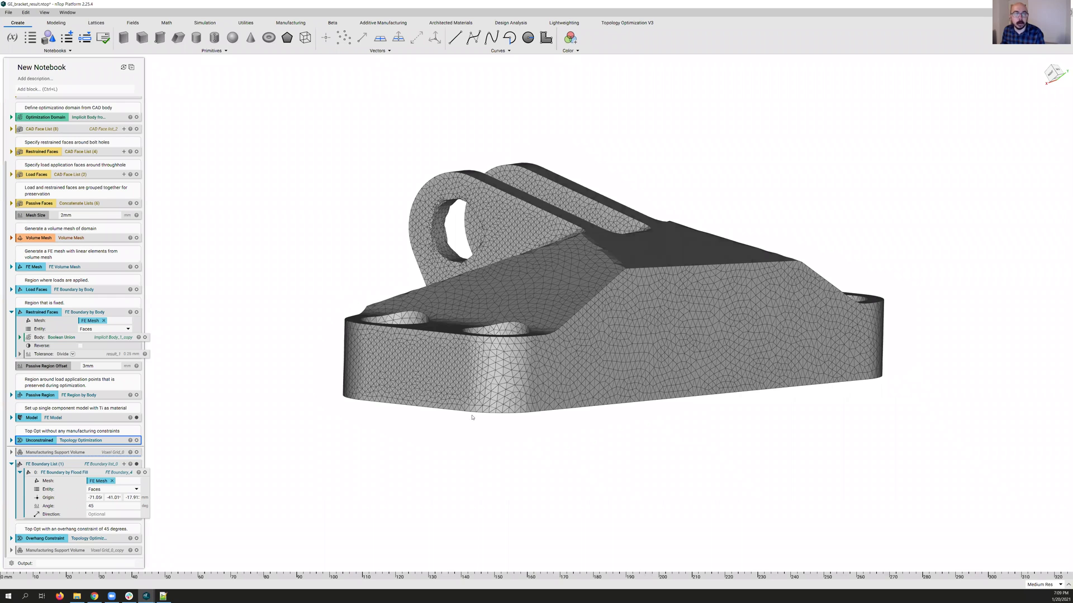
right_drag(330, 491, 215, 555)
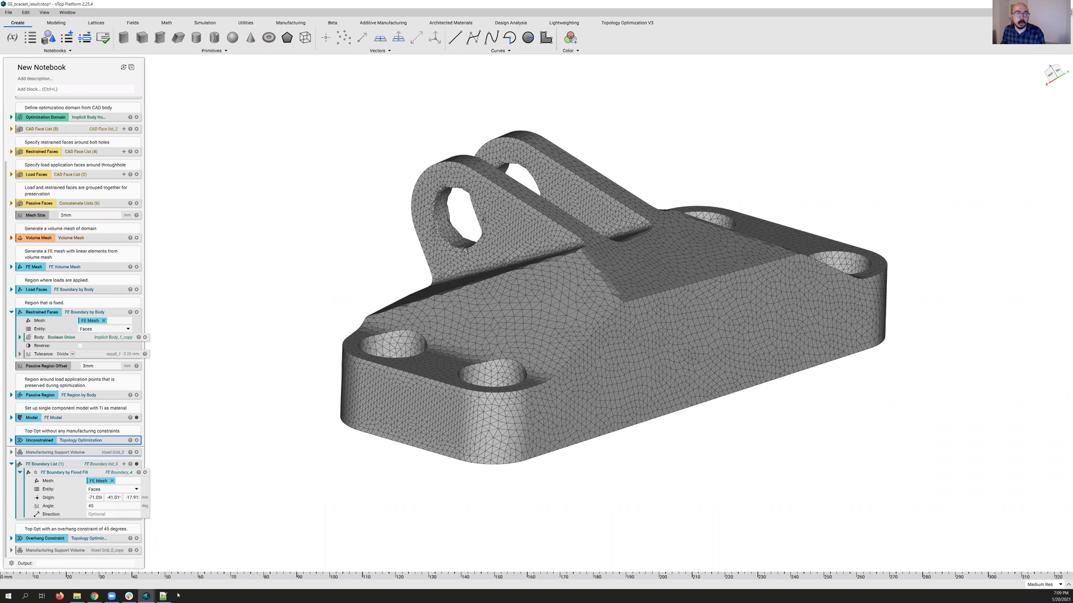
click(146, 596)
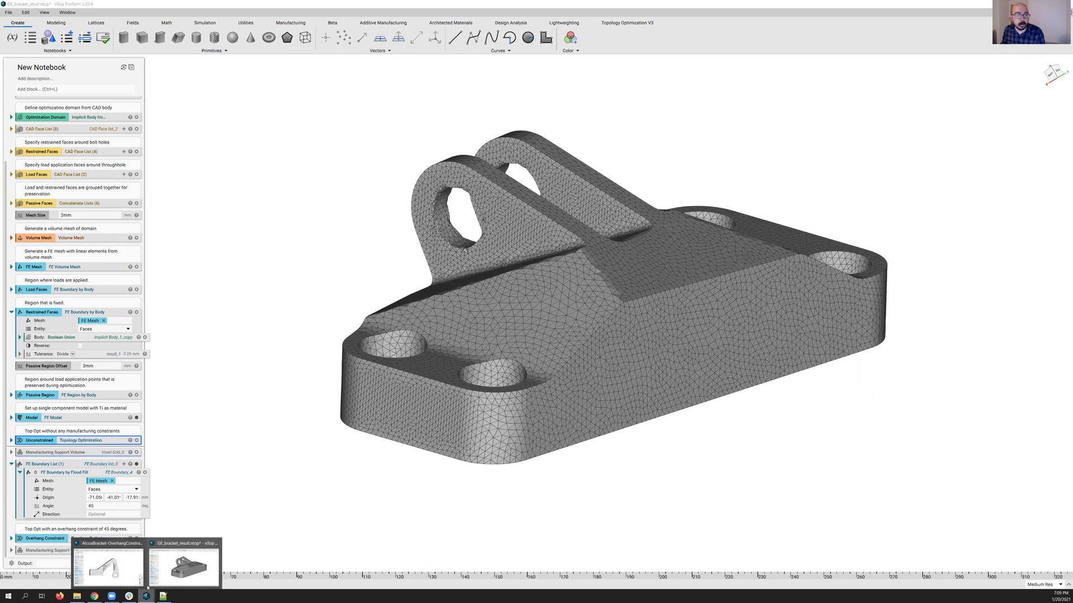
click(108, 567)
right_drag(546, 453, 521, 477)
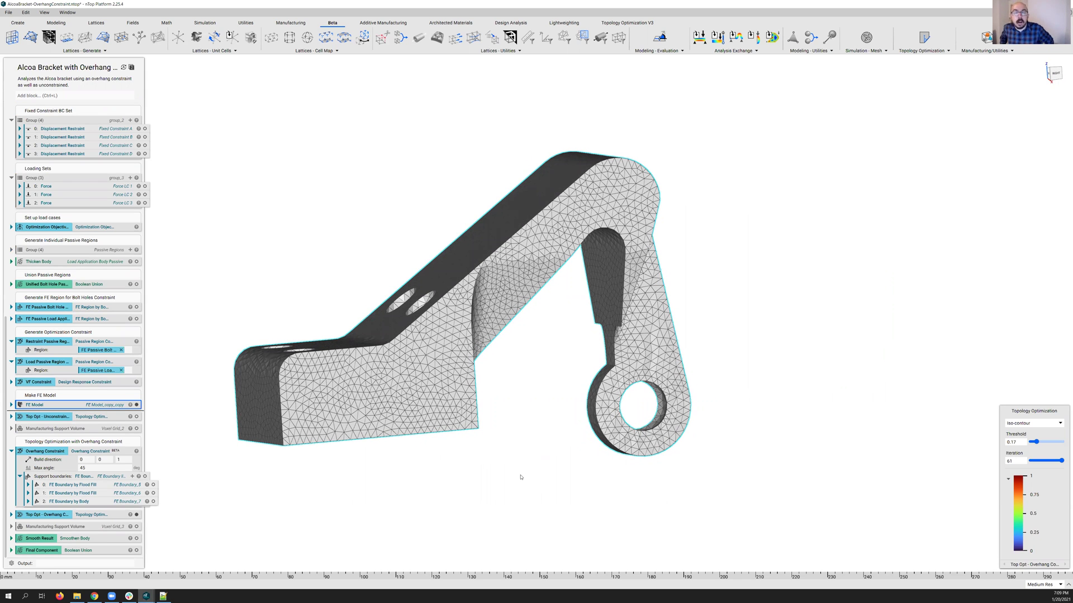
click(146, 596)
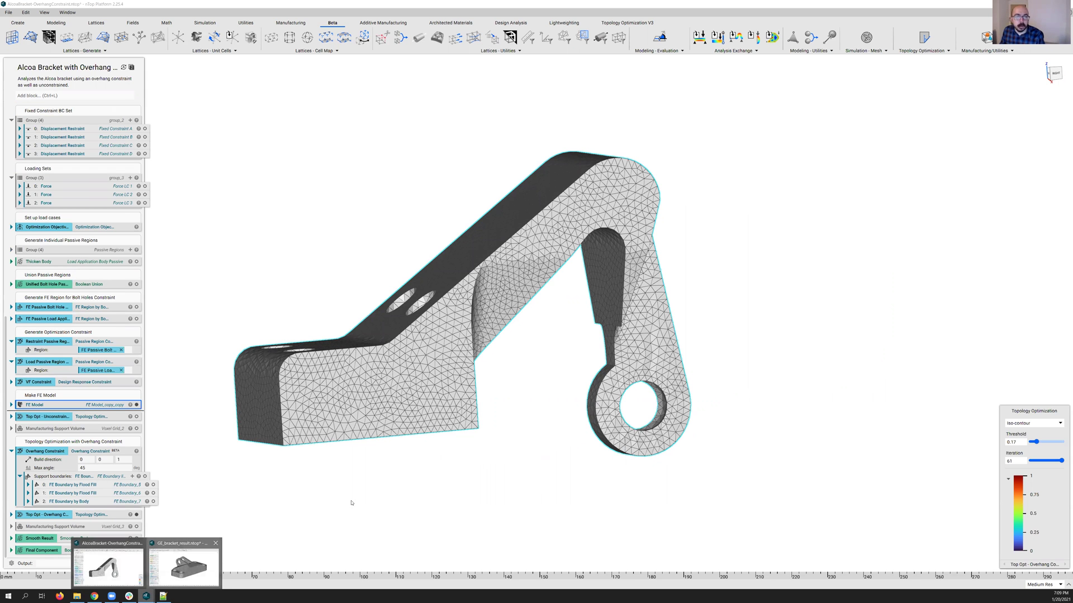
key(alt+Tab)
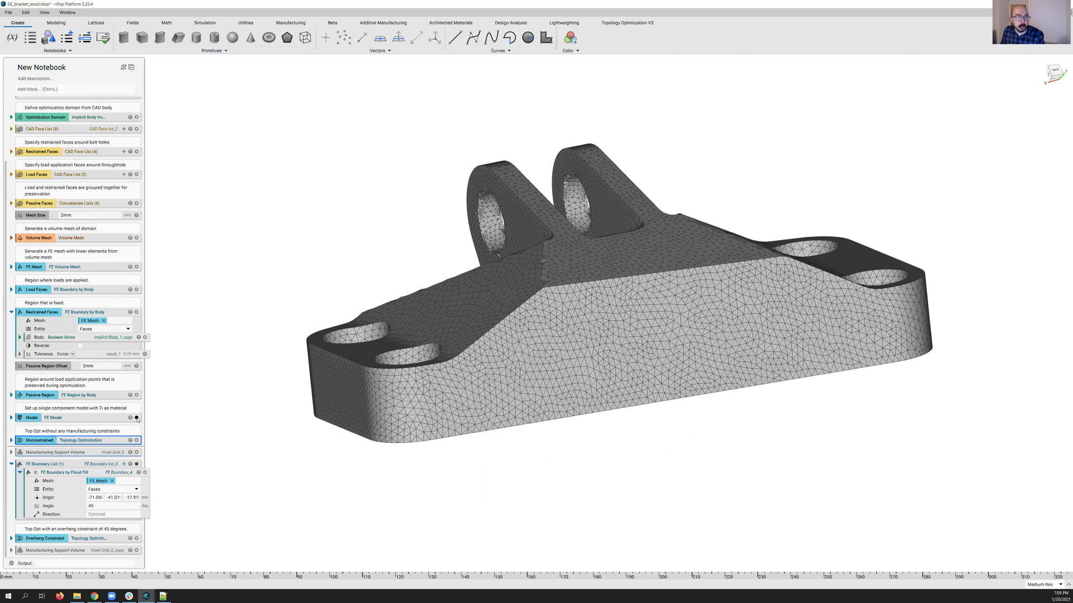
Step: Hide the meshed model and FE Boundary List, and show the Unconstrained optimization result
click(137, 418)
click(137, 441)
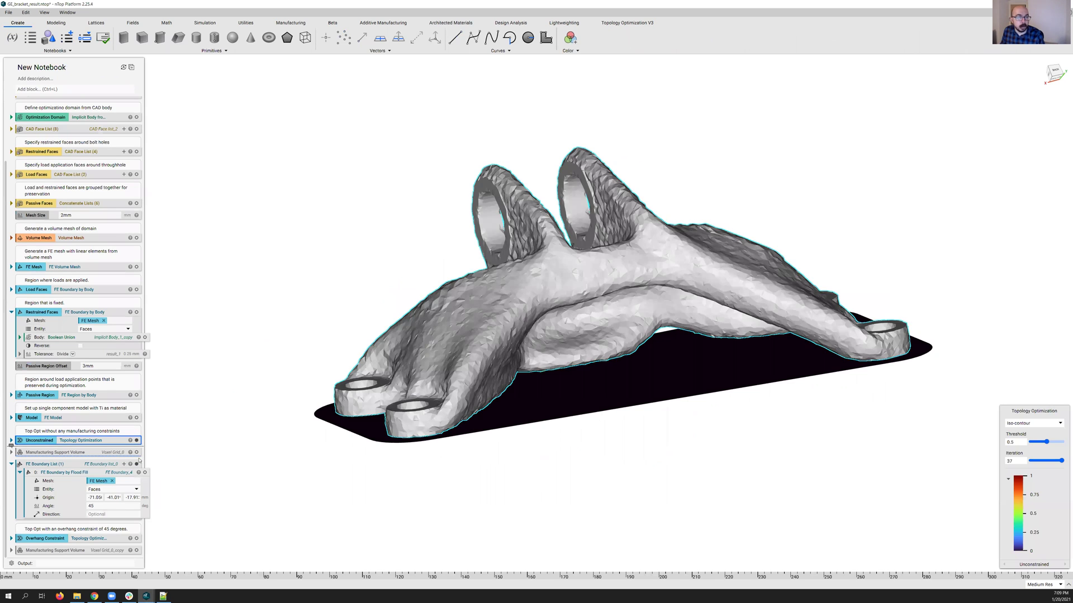
click(137, 464)
right_drag(405, 397, 661, 383)
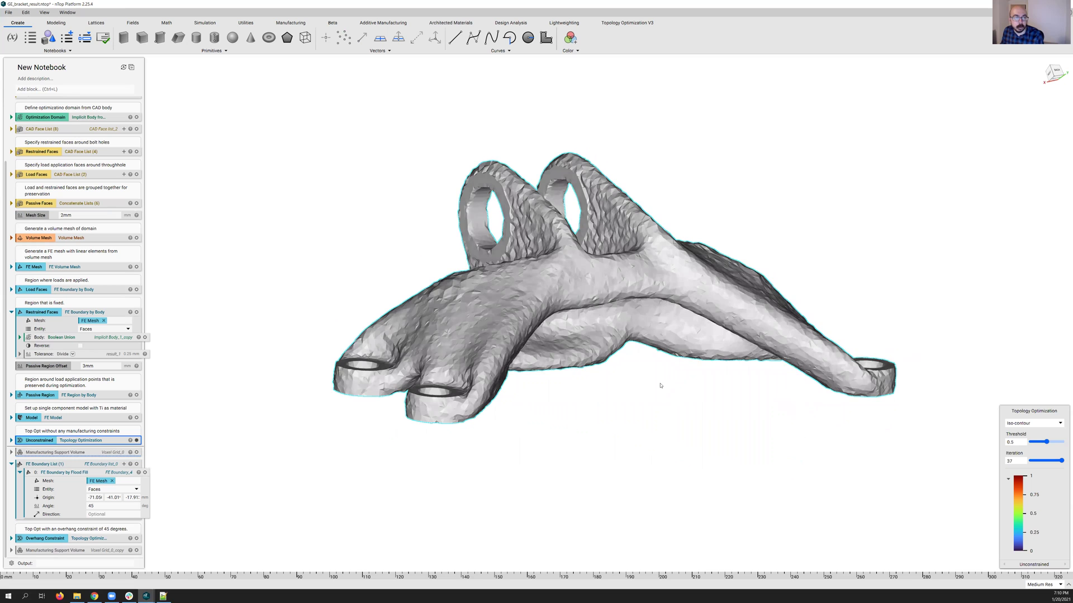
Step: Show the Manufacturing Support Volume beneath the unconstrained bracket, then hide both bodies
click(137, 453)
mouse_move(588, 398)
right_down()
mouse_move(621, 297)
mouse_move(585, 401)
right_up()
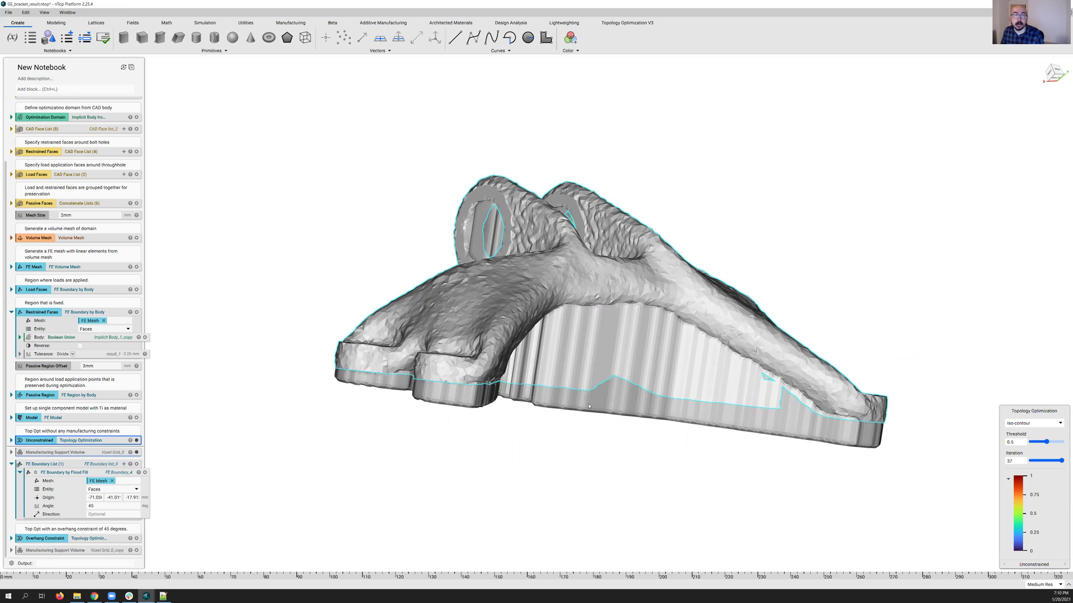
click(137, 440)
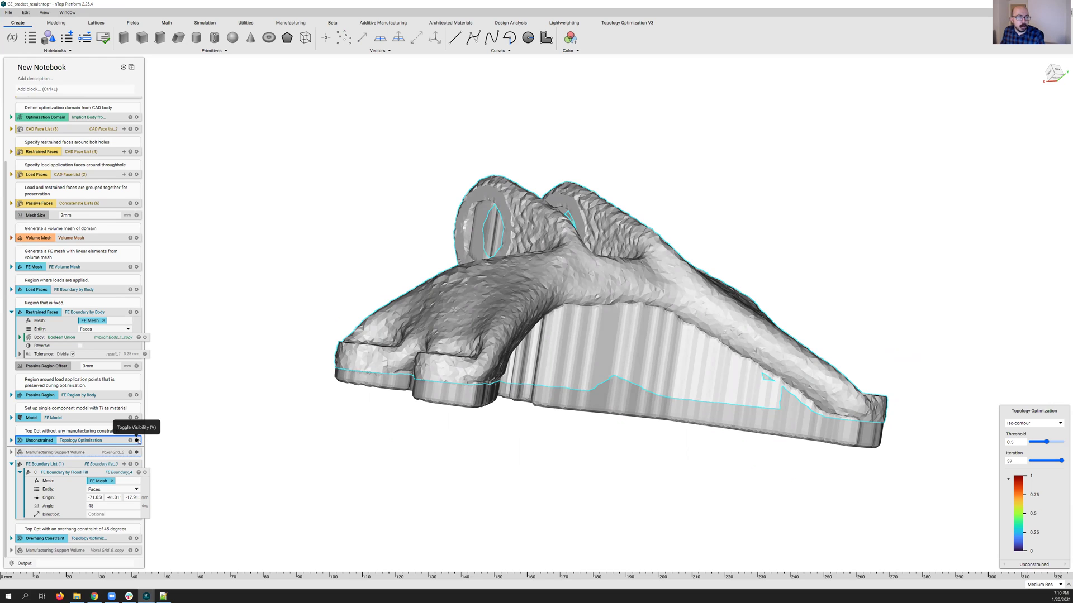
click(137, 440)
click(137, 453)
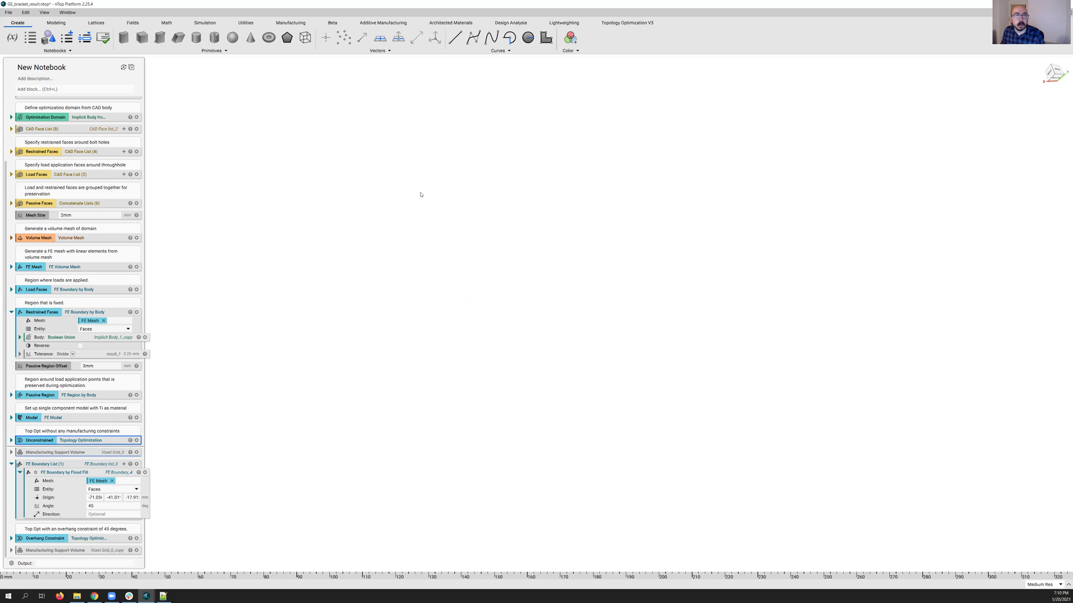
Step: Accept the File > Settings dialog, then add a Topology Optimization > Overhang Constraint block
click(332, 23)
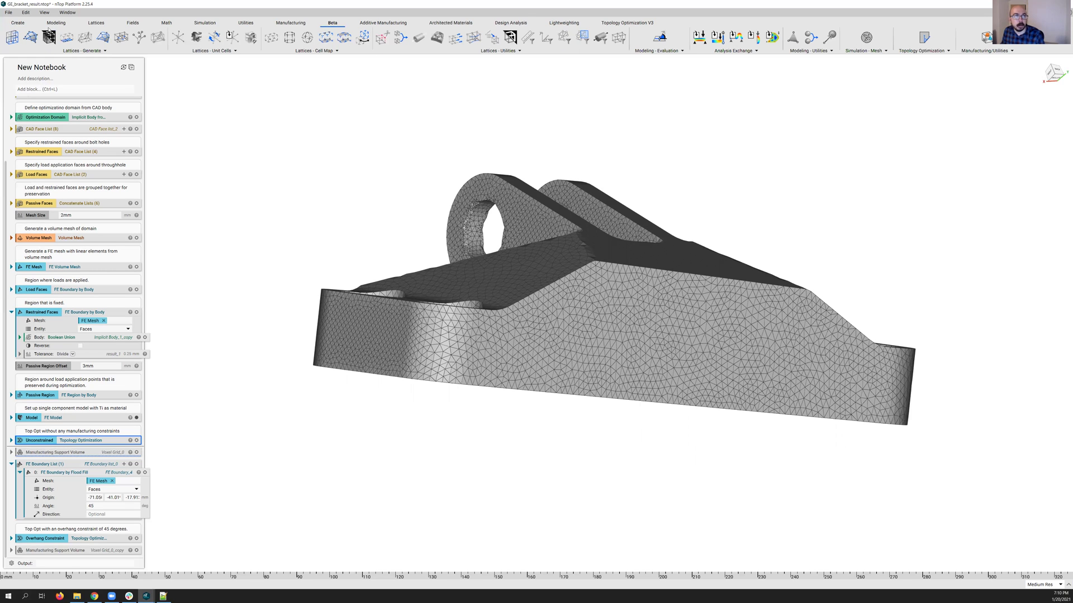
click(9, 12)
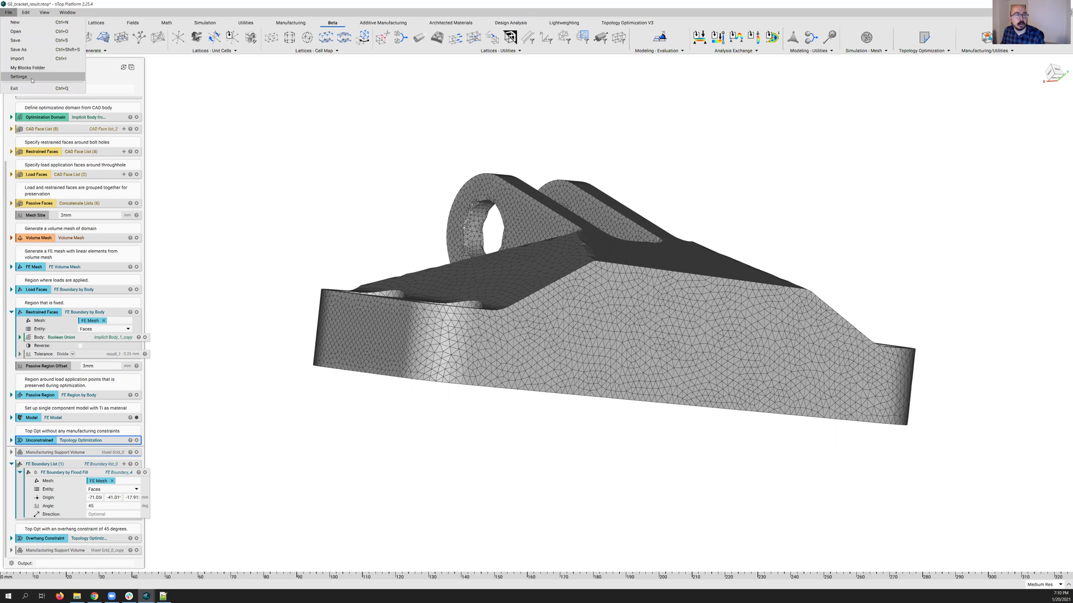
click(18, 77)
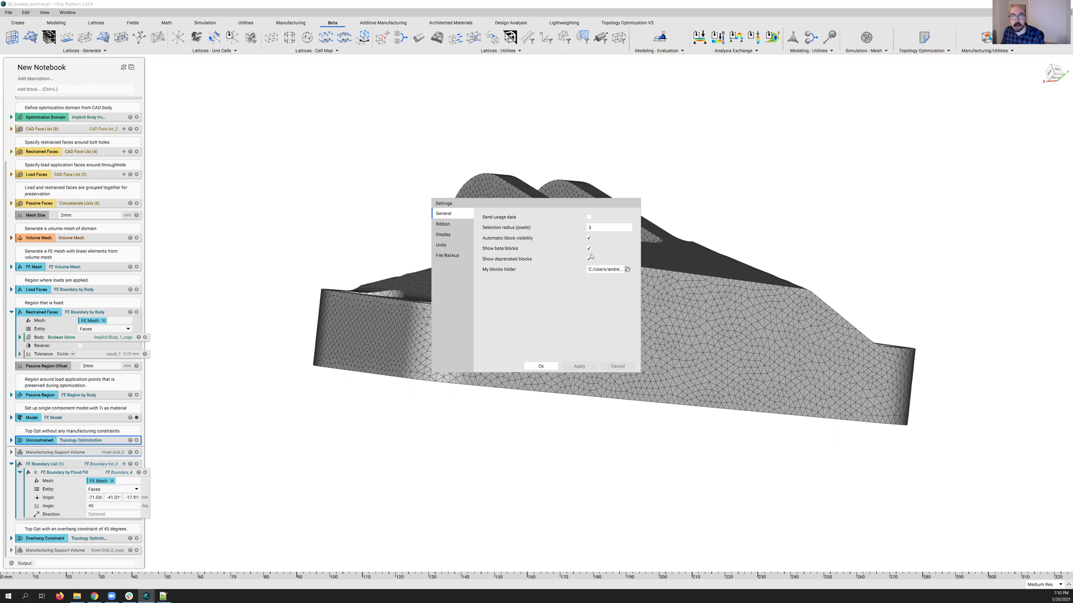
click(541, 366)
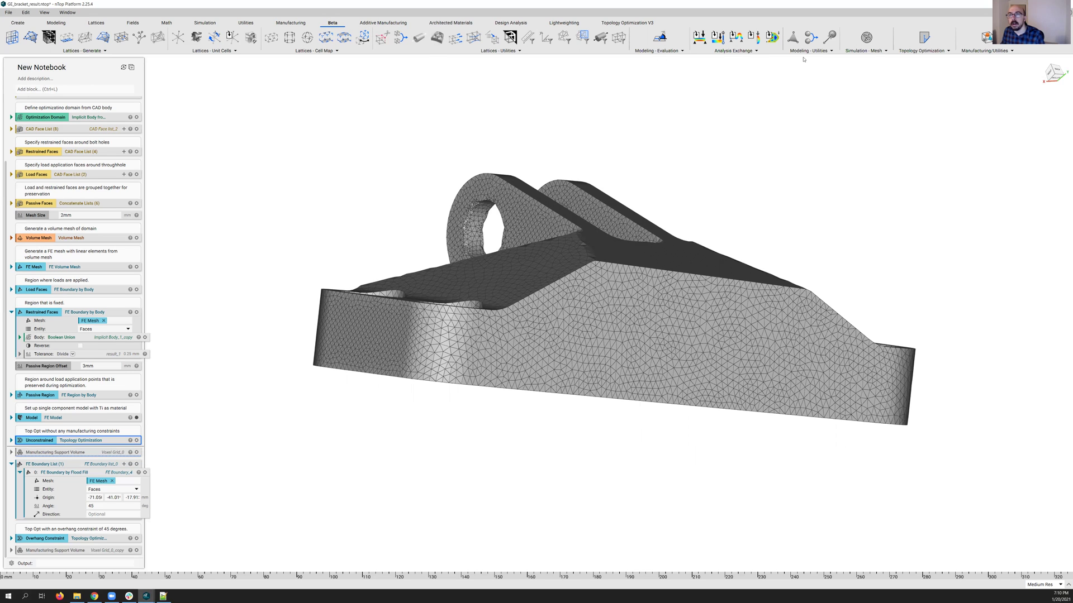
click(920, 52)
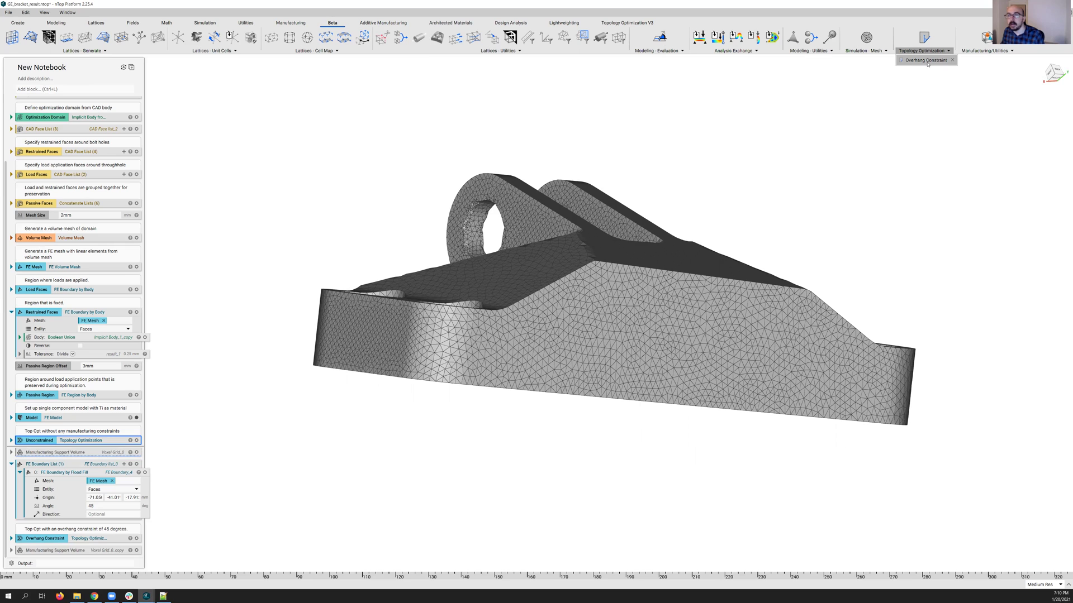
click(927, 61)
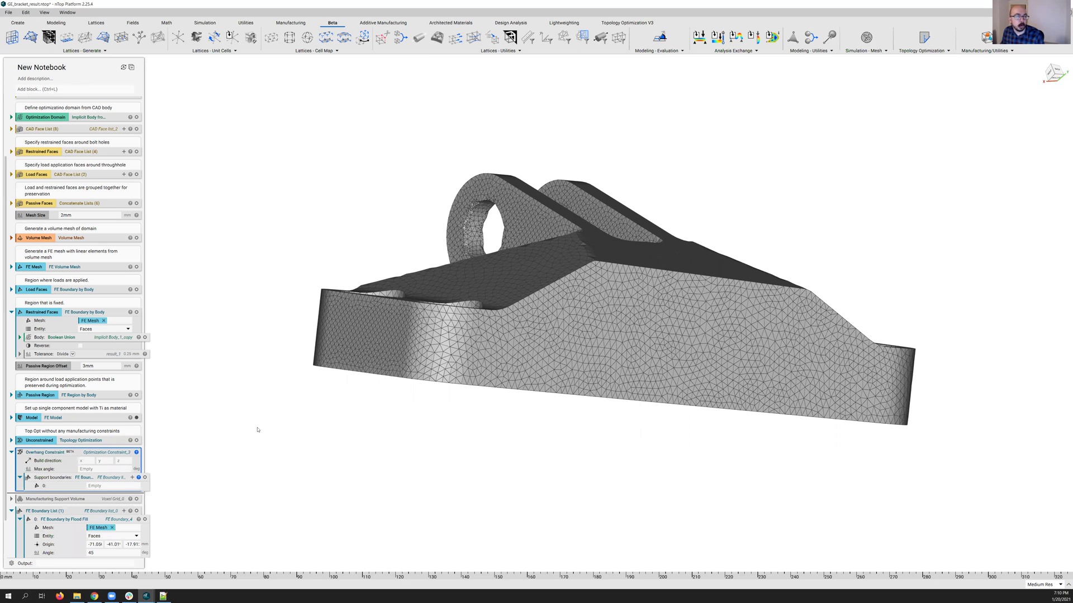
scroll(75, 470, down, 1)
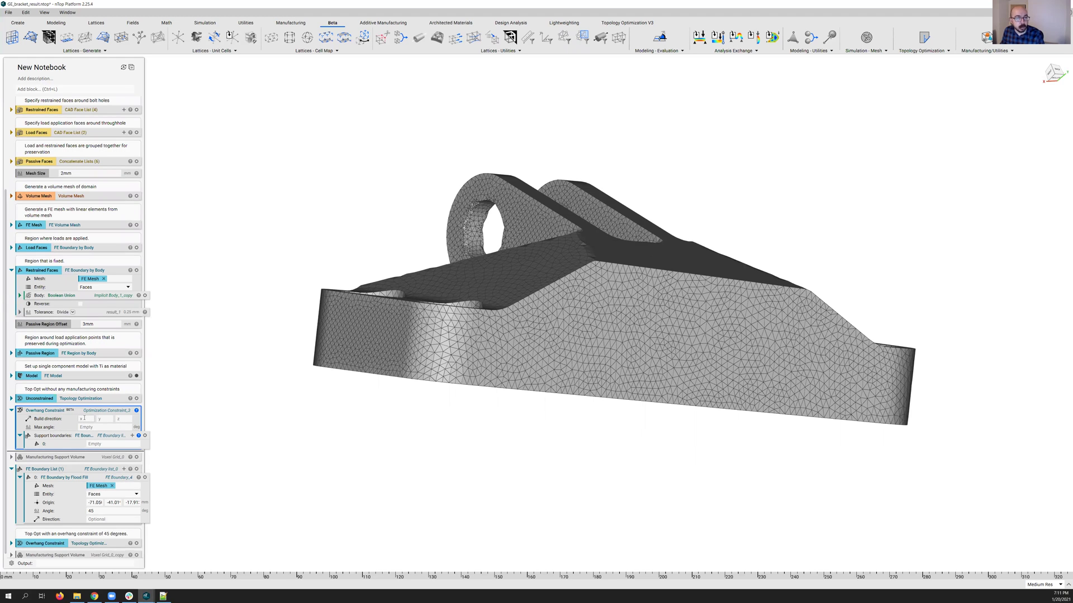
click(84, 419)
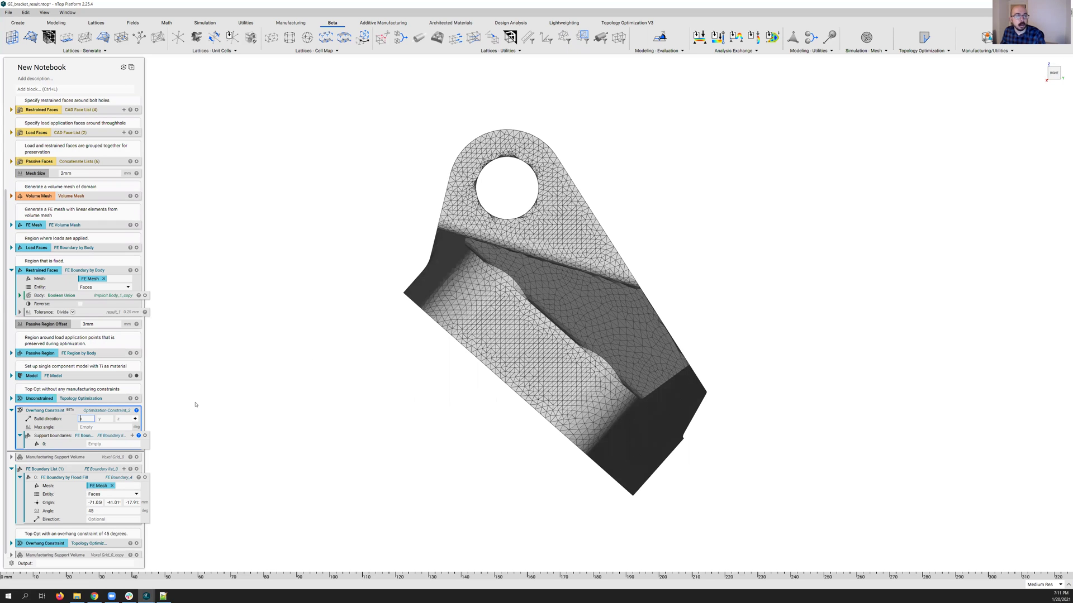
mouse_move(1051, 73)
right_drag(734, 234, 693, 314)
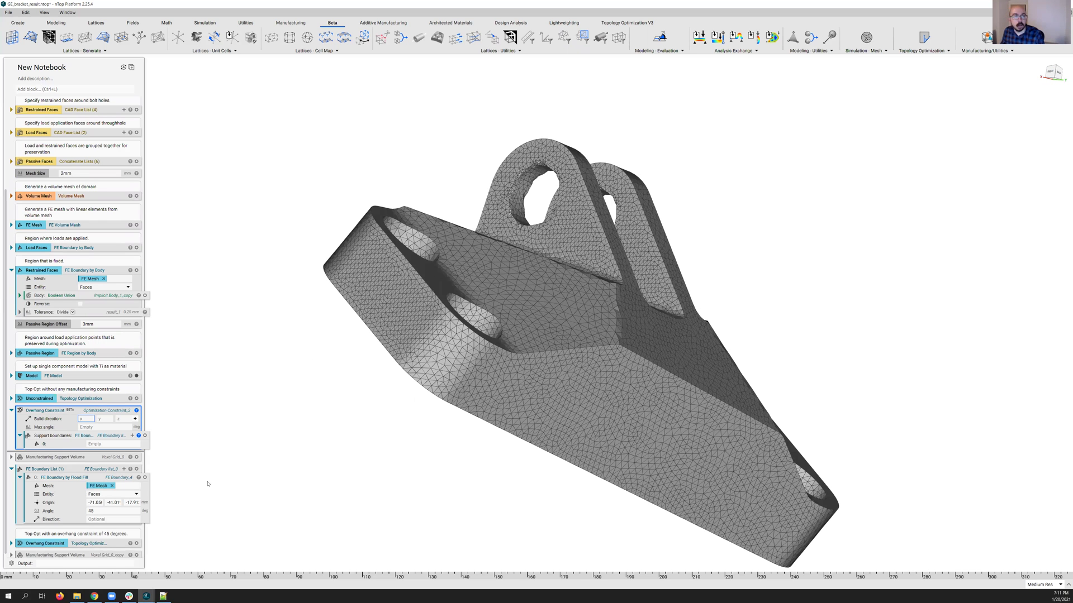
right_drag(208, 484, 70, 425)
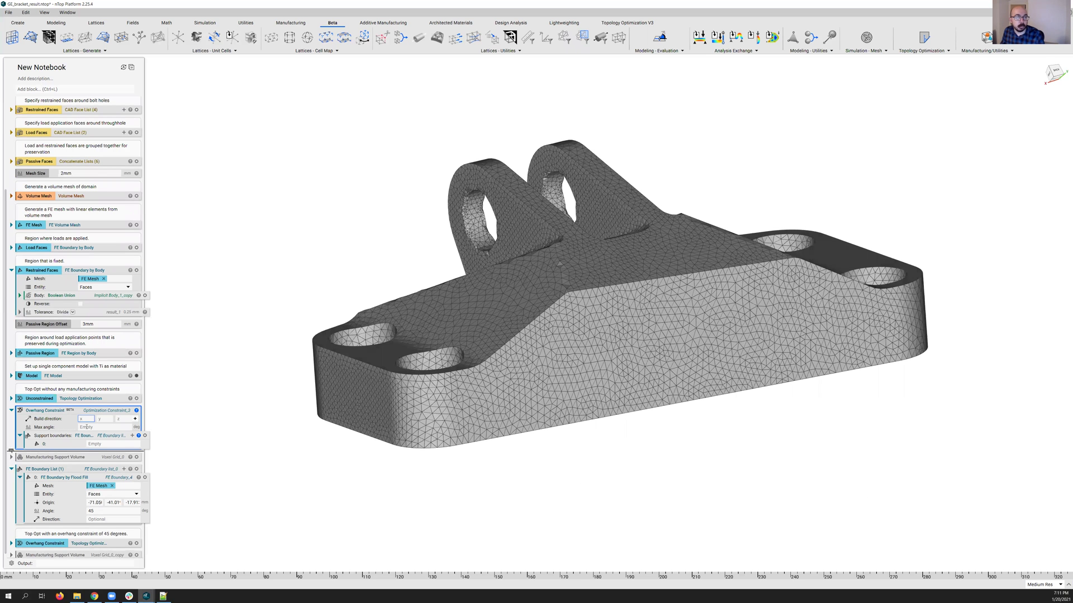
click(85, 428)
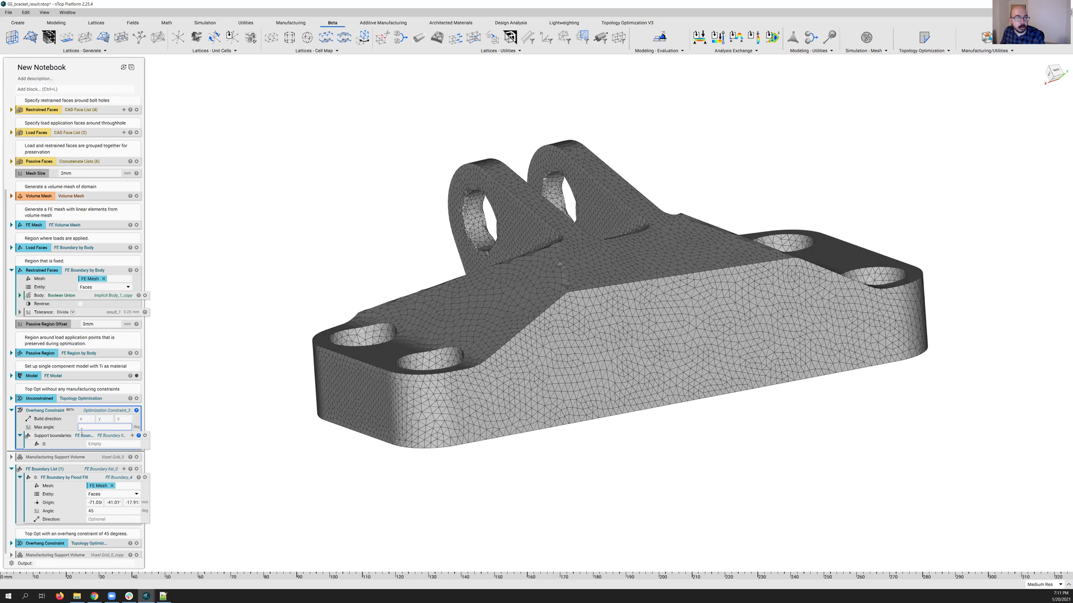
click(46, 439)
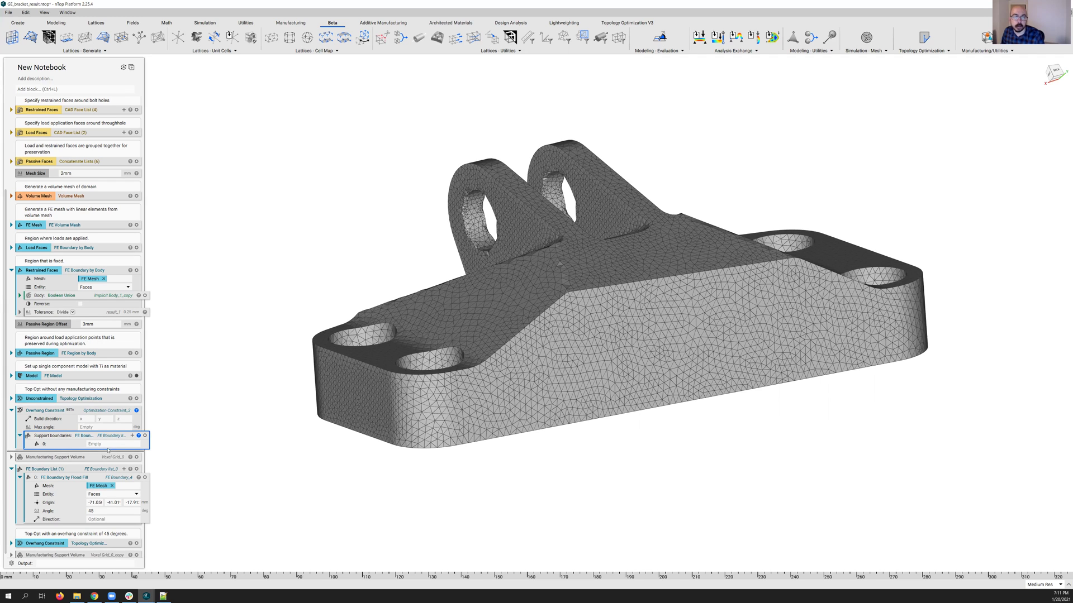
right_drag(519, 363, 521, 335)
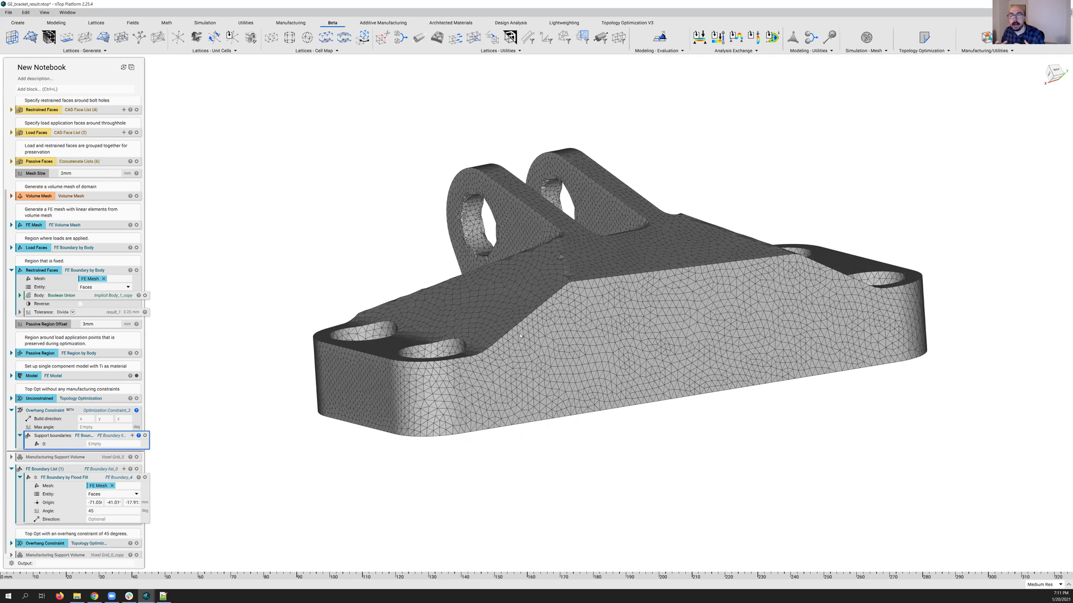
key(ctrl+6)
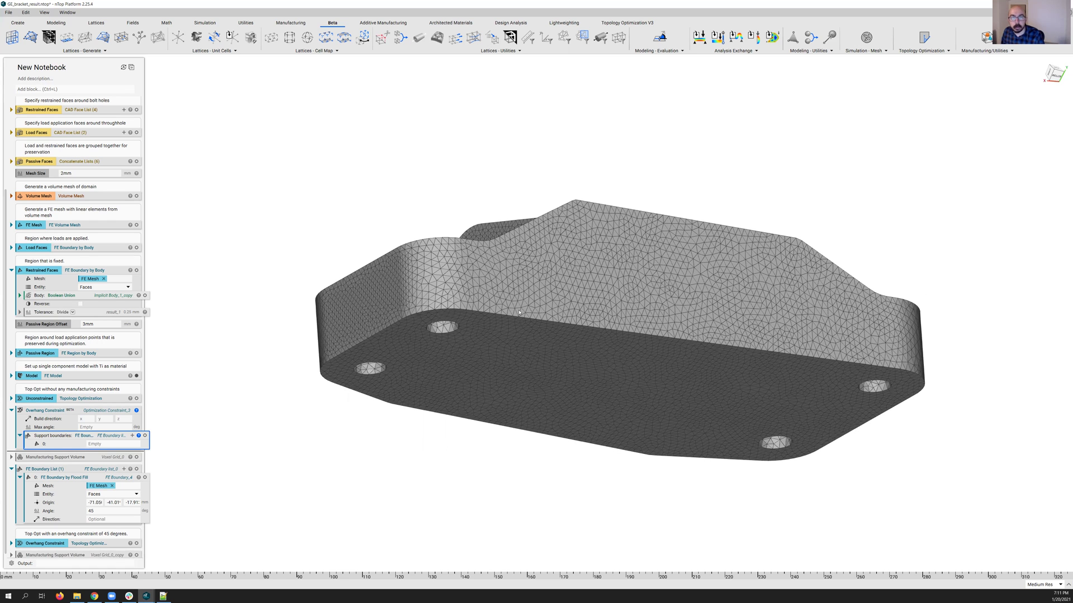
right_drag(449, 229, 466, 247)
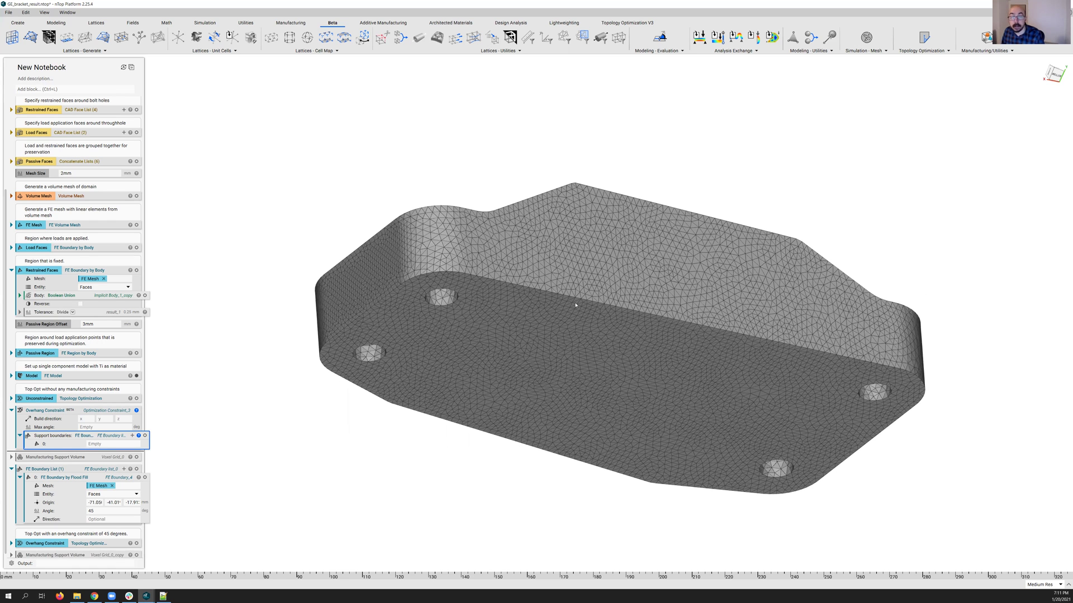
right_drag(575, 305, 563, 319)
right_drag(491, 337, 508, 333)
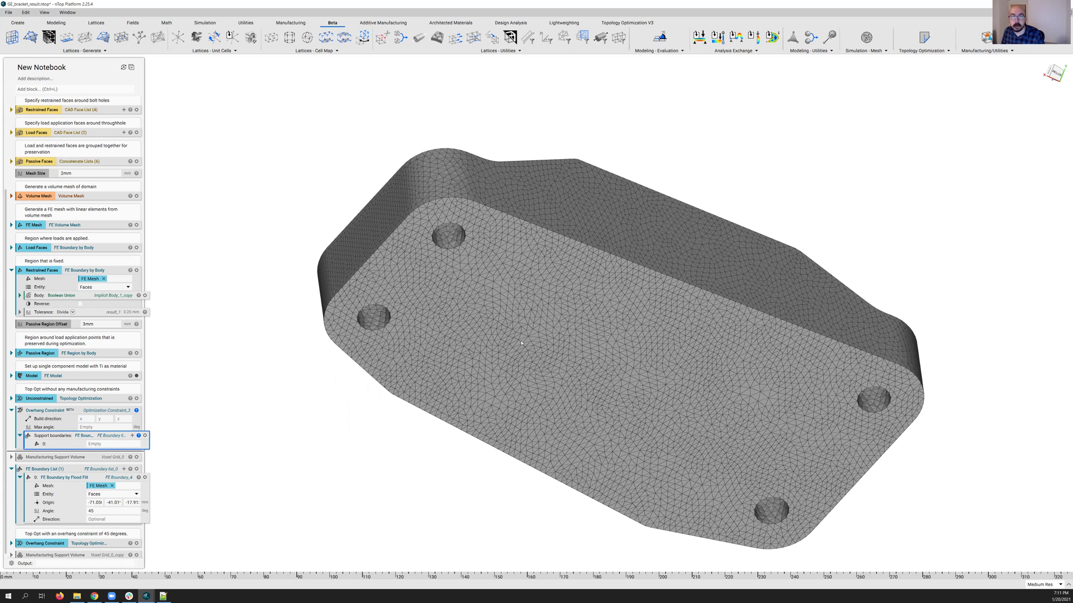
right_drag(542, 376, 542, 376)
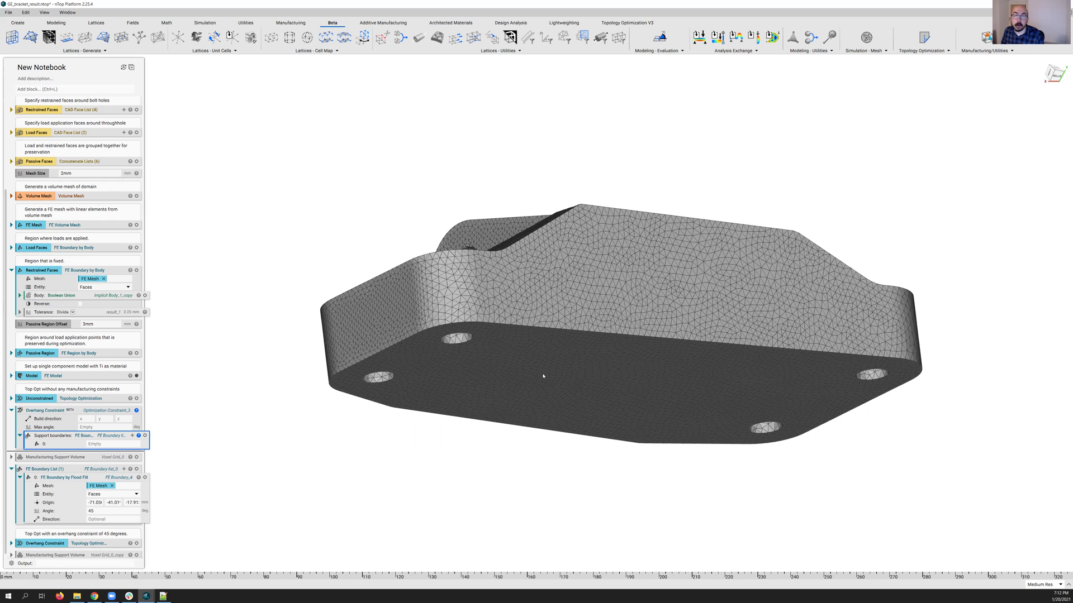
right_drag(555, 445, 168, 416)
Step: Delete the empty Overhang Constraint block and select the remaining overhang-constrained optimization block
click(97, 411)
key(Delete)
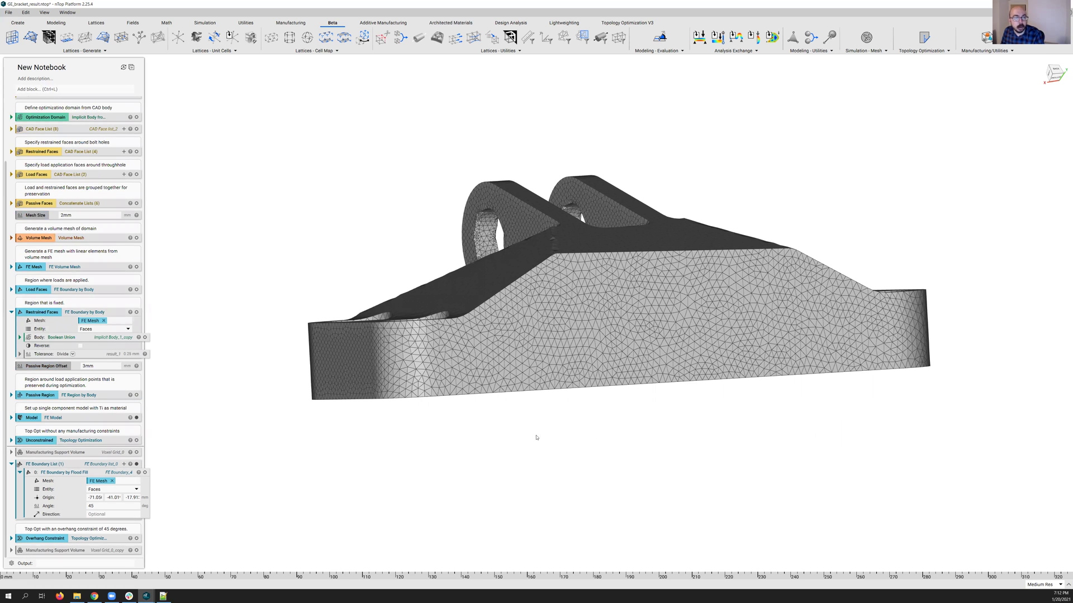
right_drag(537, 415, 883, 461)
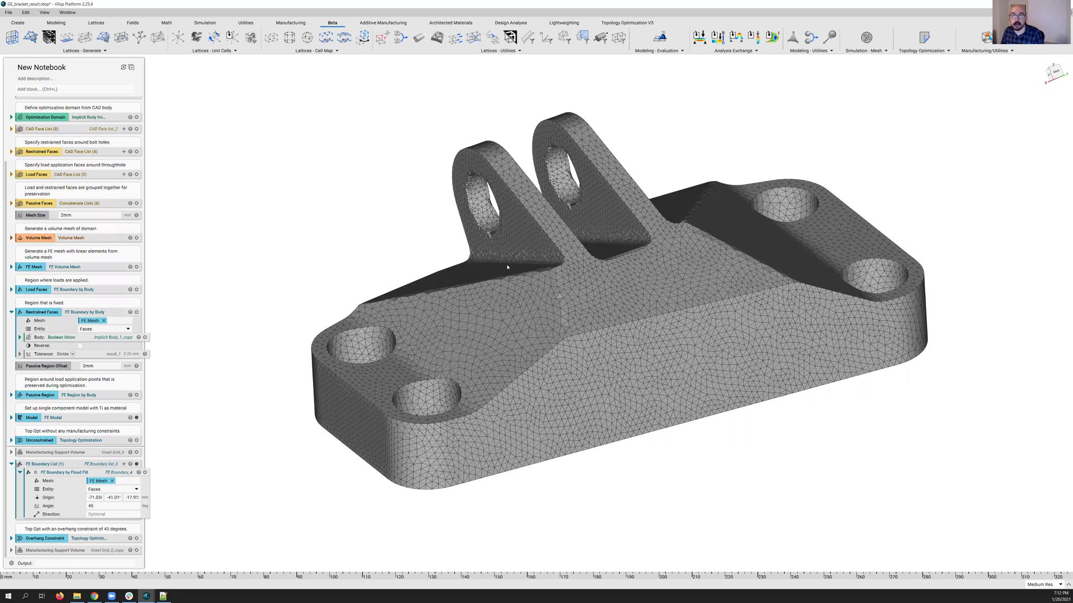
right_drag(507, 267, 497, 244)
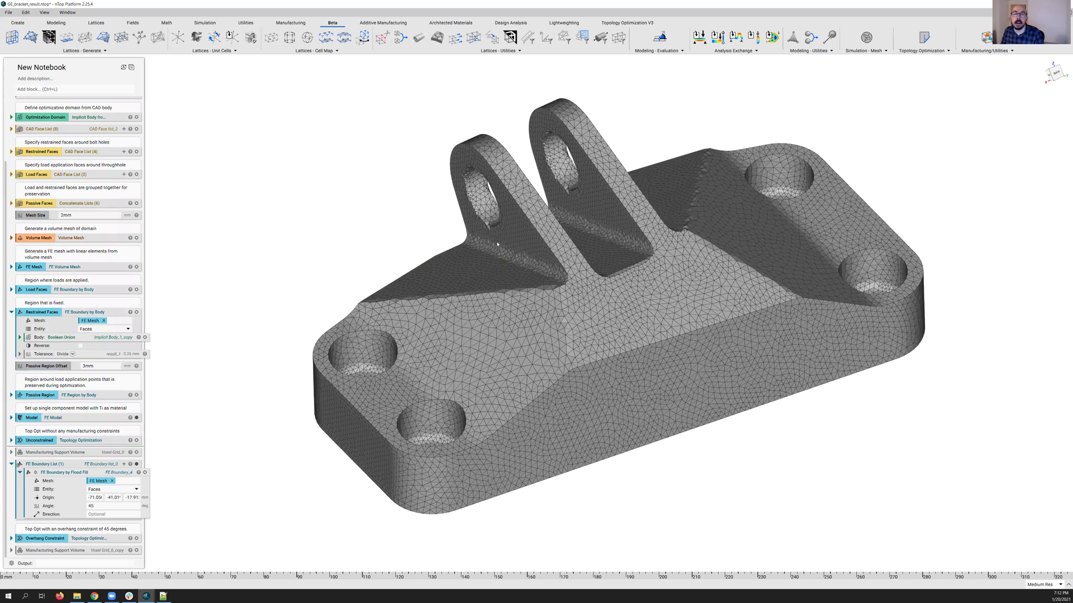
right_drag(348, 285, 894, 390)
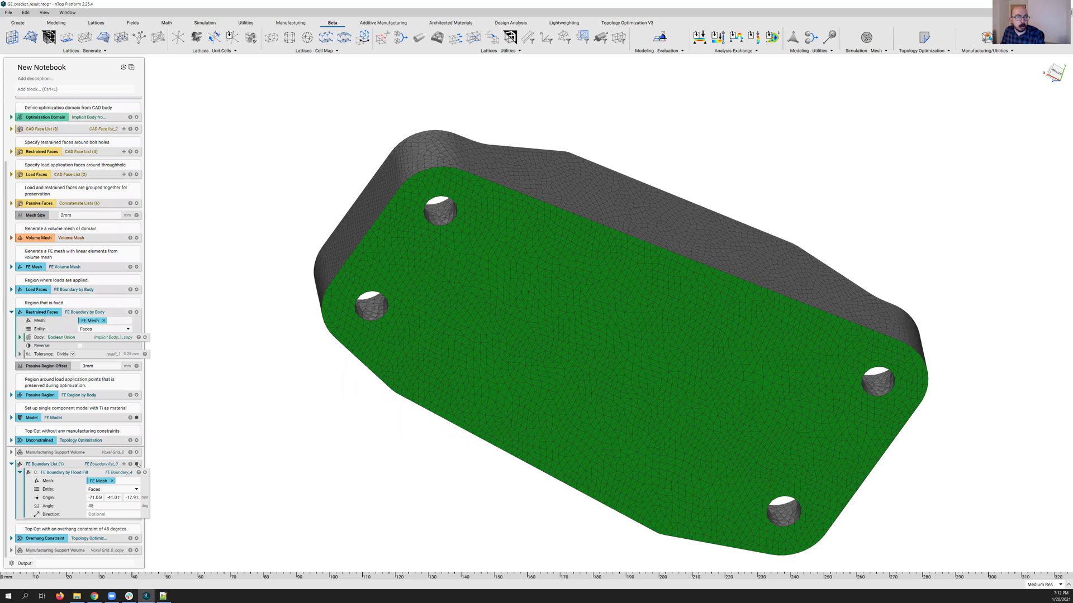
click(73, 537)
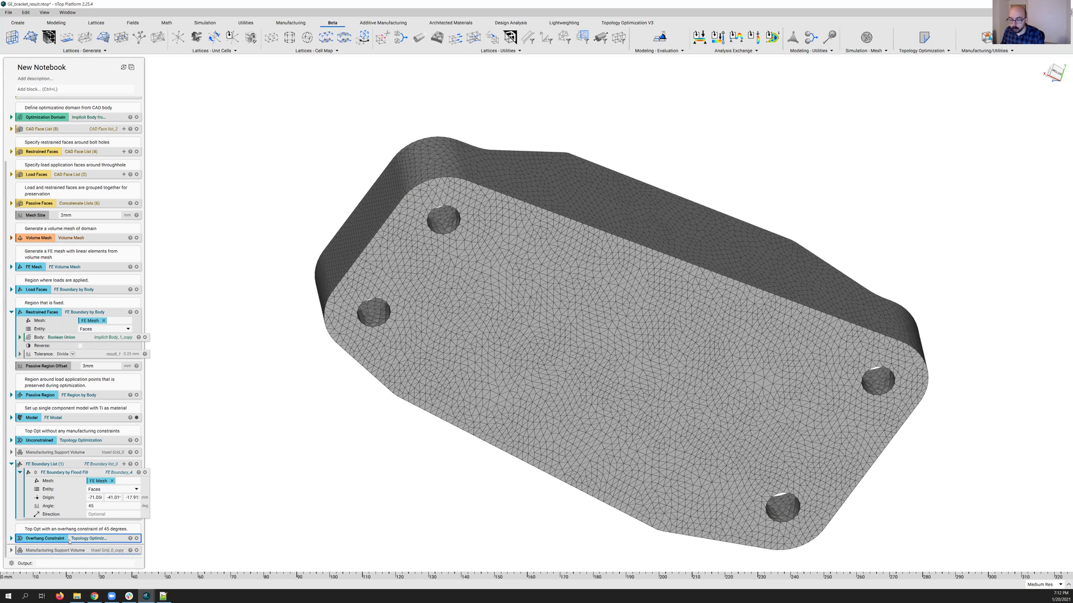
Step: Show the 45-degree overhang-constrained optimization result and examine its top, side and left end
click(136, 538)
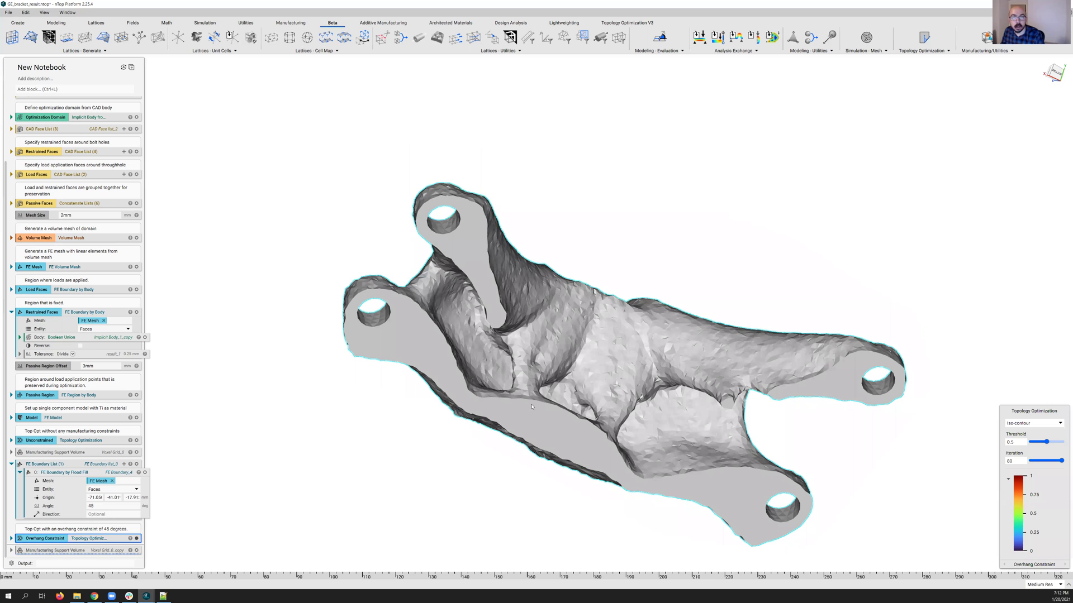
right_drag(591, 401, 472, 328)
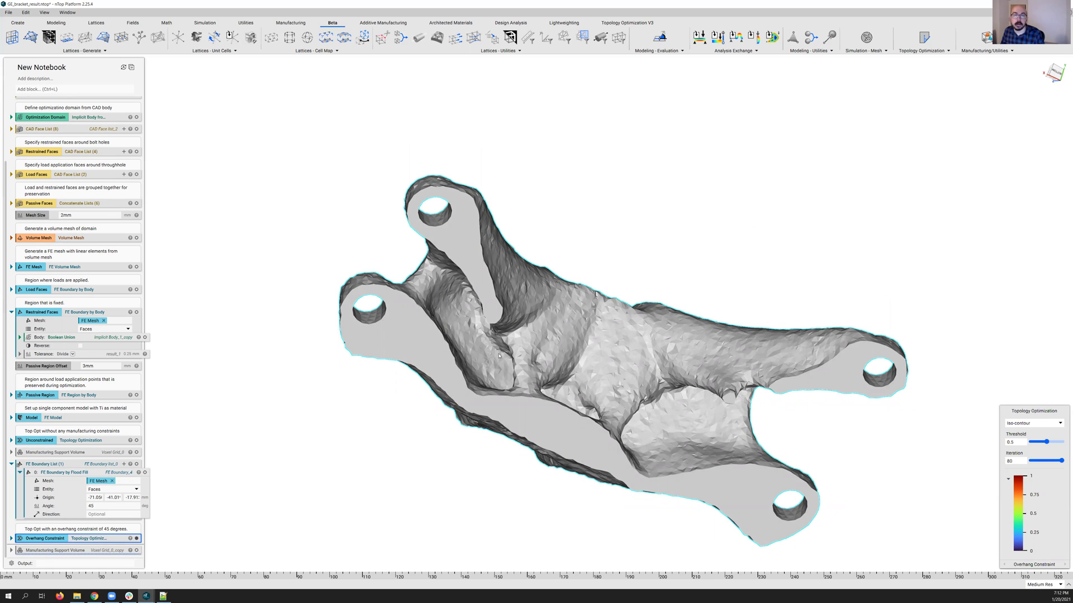
right_drag(499, 355, 535, 374)
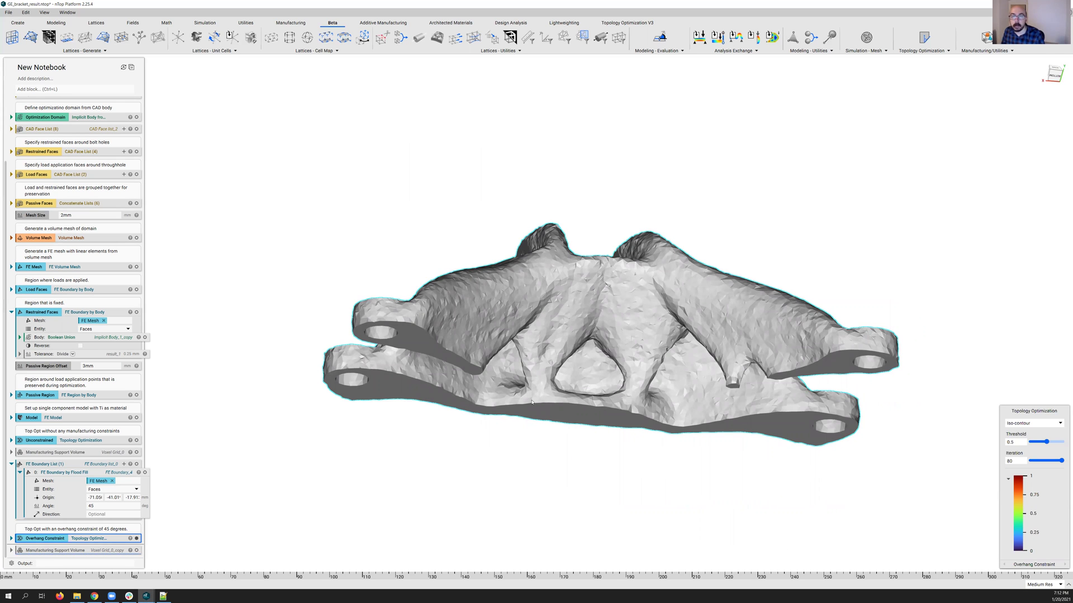
right_drag(595, 371, 558, 435)
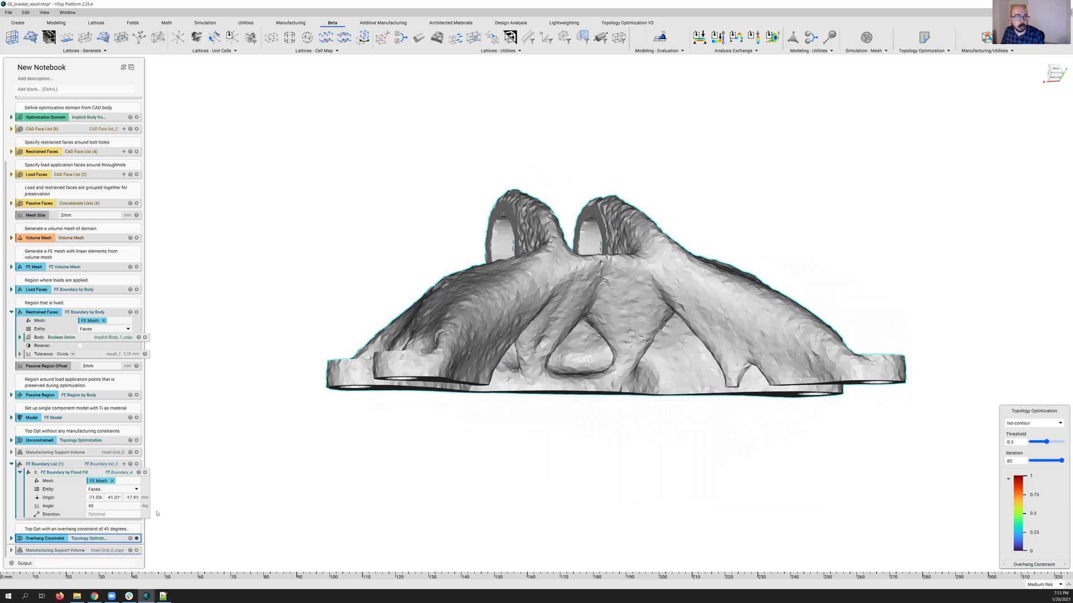
Step: Show the constrained support volume and review the unconstrained support volume's display colour settings
click(137, 551)
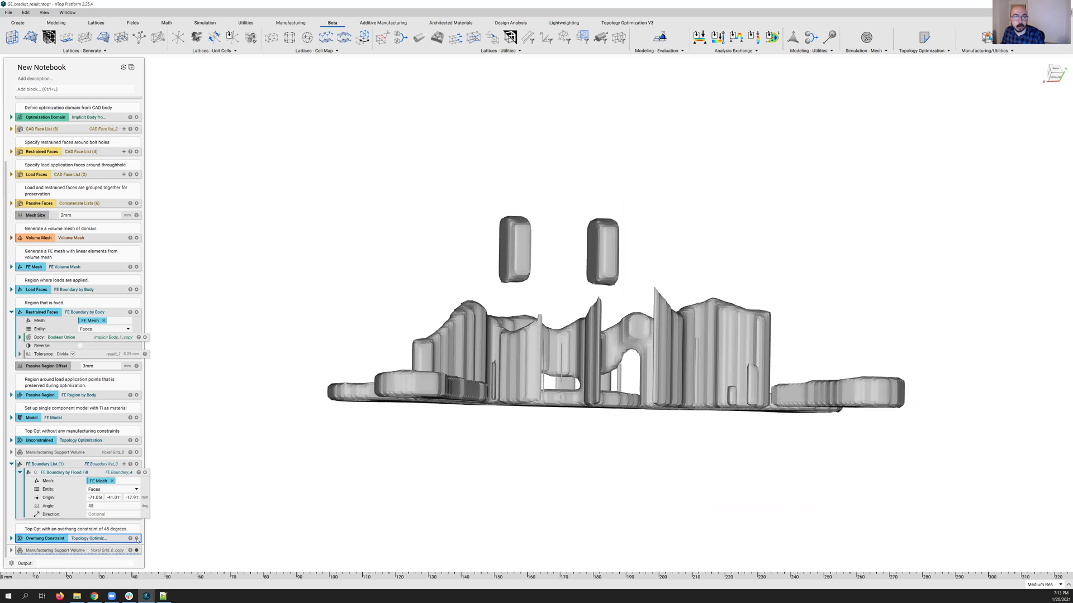
right_drag(524, 395, 505, 240)
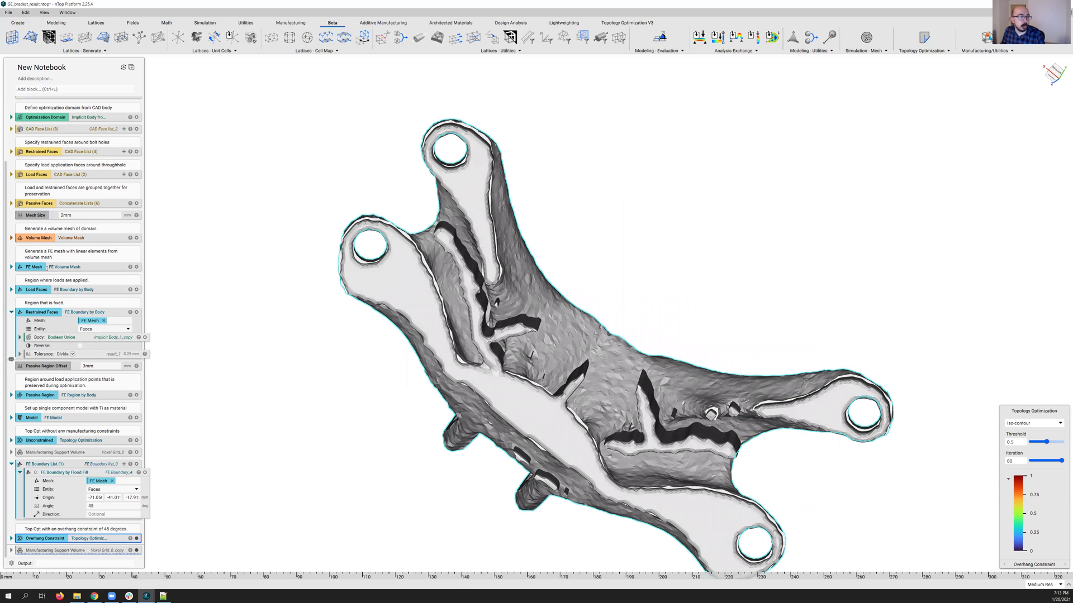
click(50, 453)
right_click(50, 453)
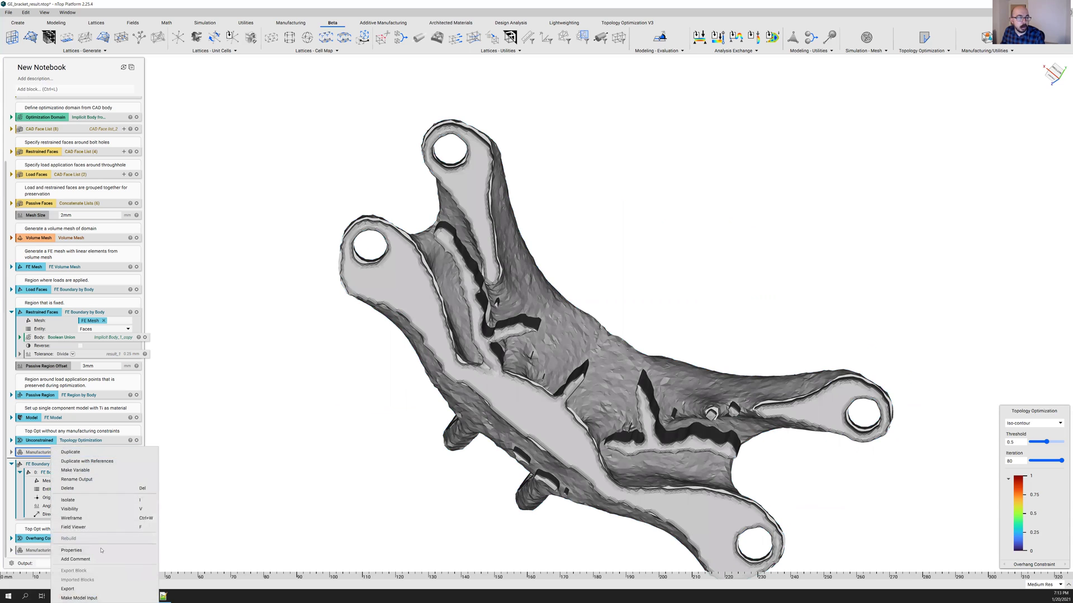
click(127, 520)
click(242, 454)
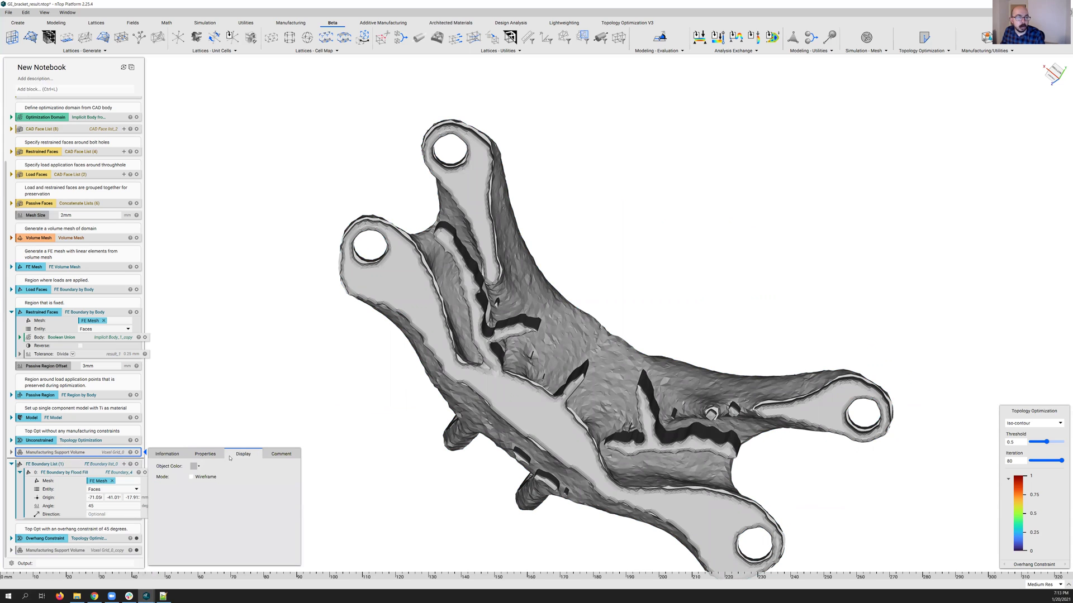
click(195, 466)
click(204, 487)
click(173, 411)
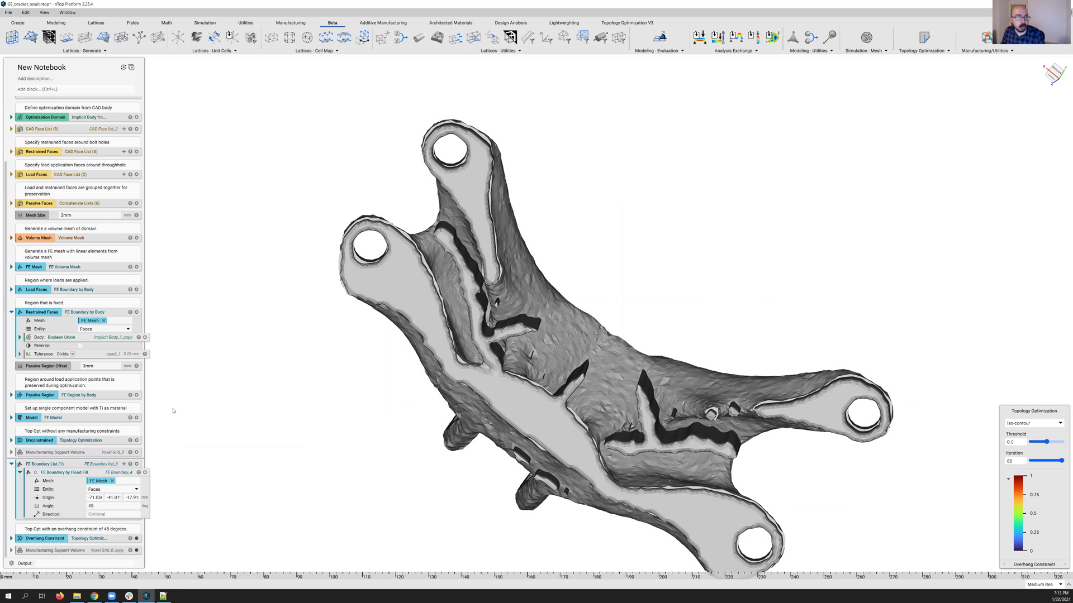
Step: Briefly show the unconstrained design's pink support volume for comparison, then hide it
click(137, 453)
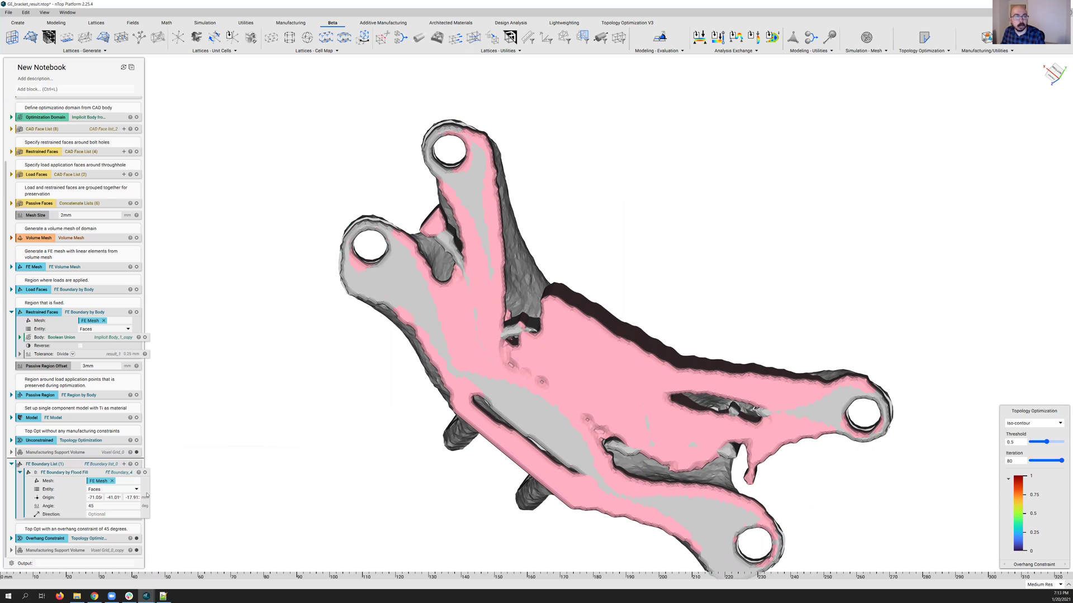
click(137, 452)
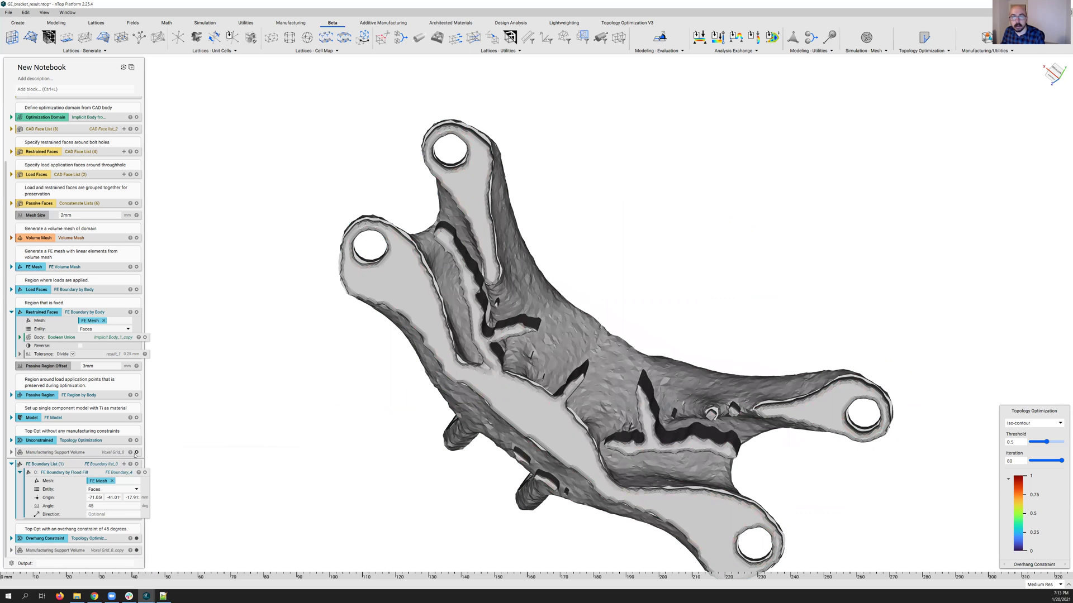
right_drag(602, 337, 542, 452)
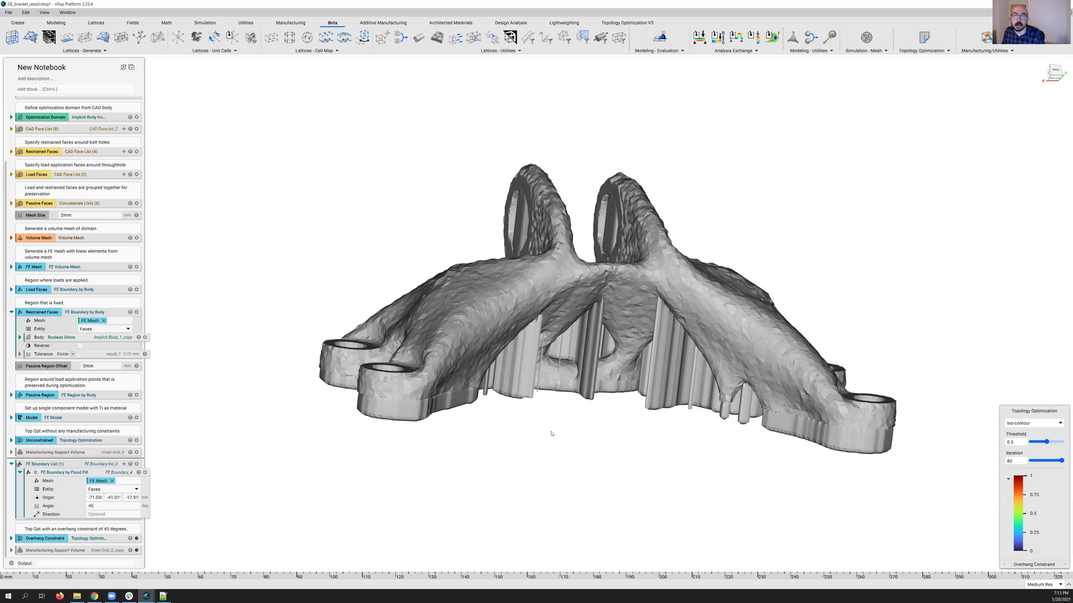
right_drag(551, 434, 195, 559)
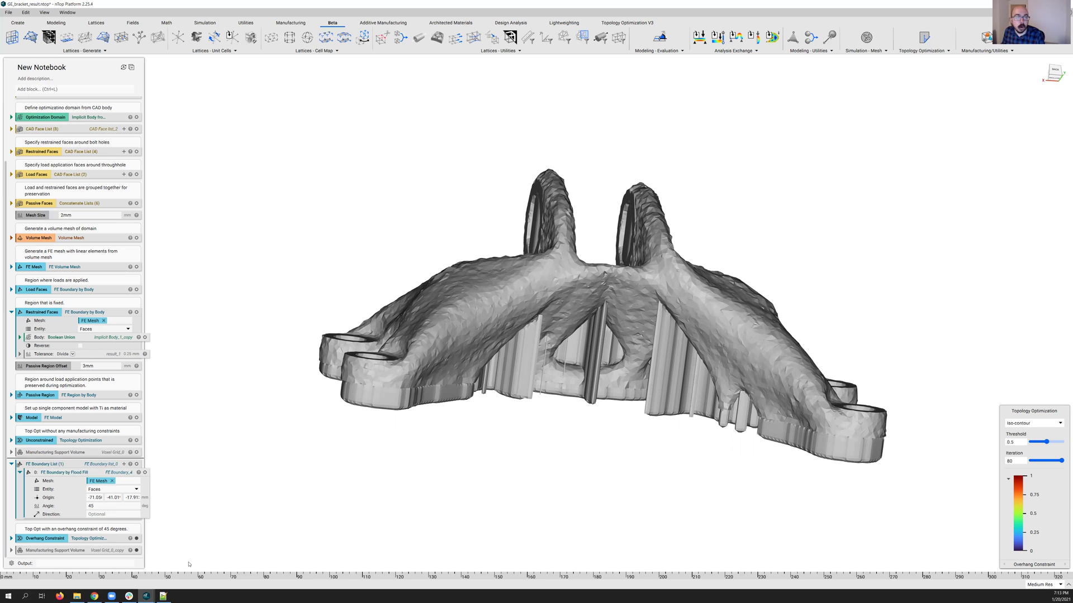
Step: In the AlcoaBracket-OverhangConstraint notebook, select Top Opt - Unconstrained and turn on its pink support volume
click(147, 596)
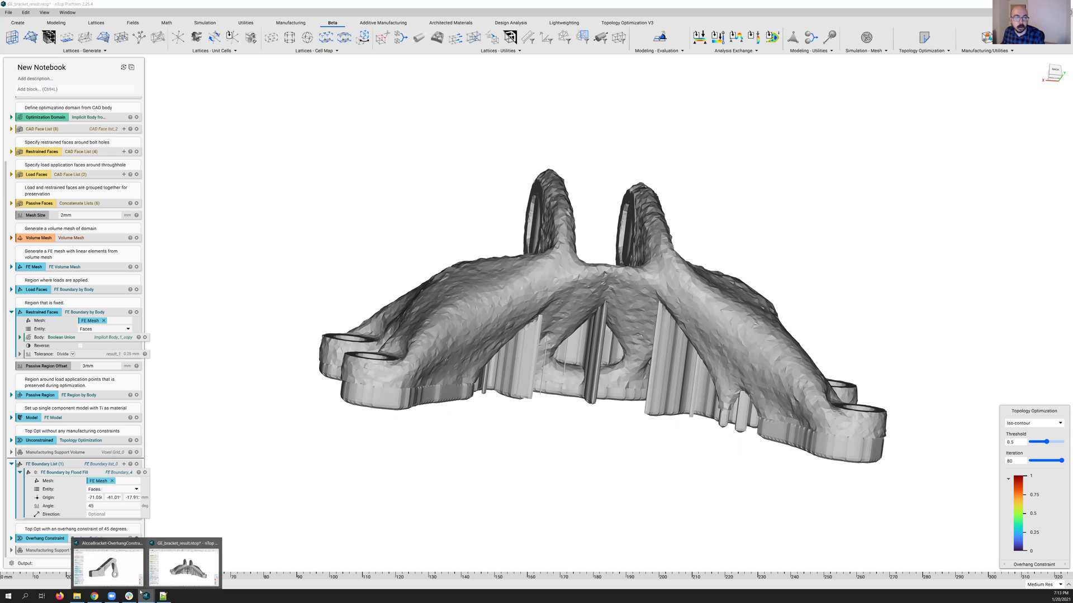
key(alt+Tab)
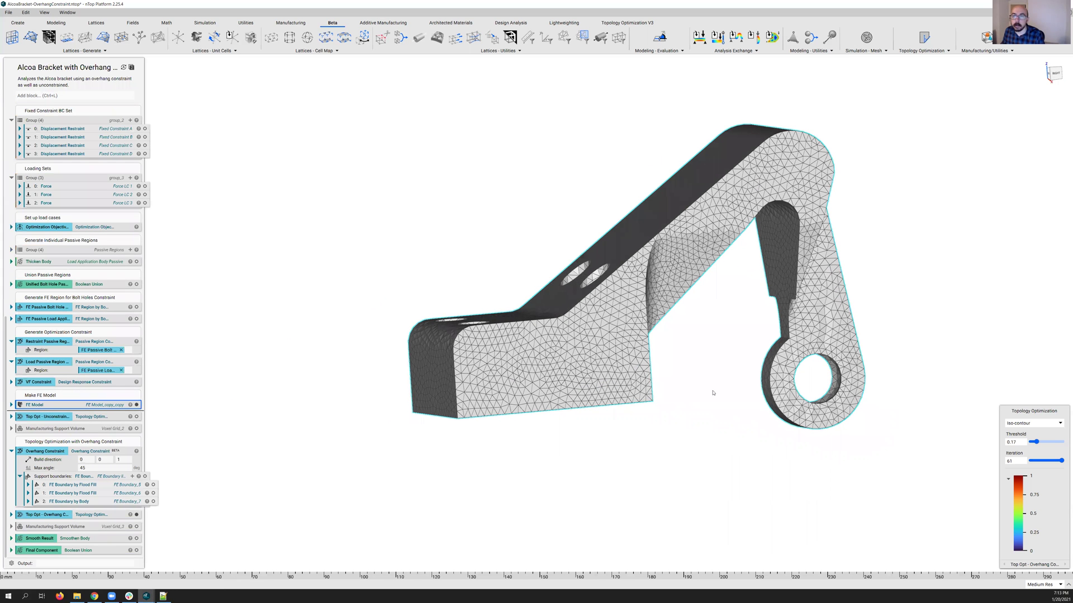
right_drag(792, 359, 760, 324)
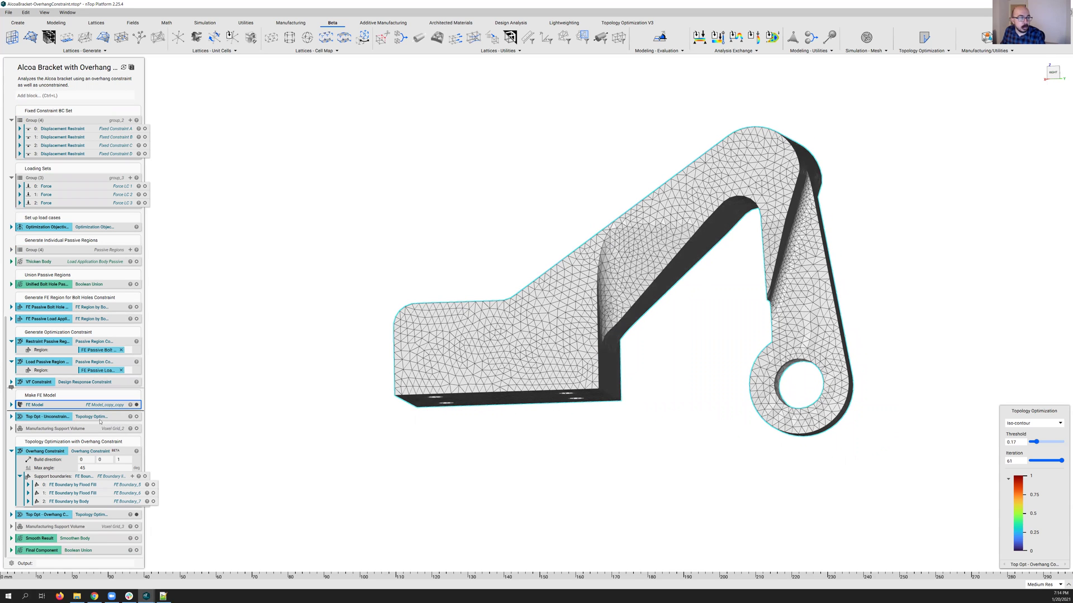
click(93, 417)
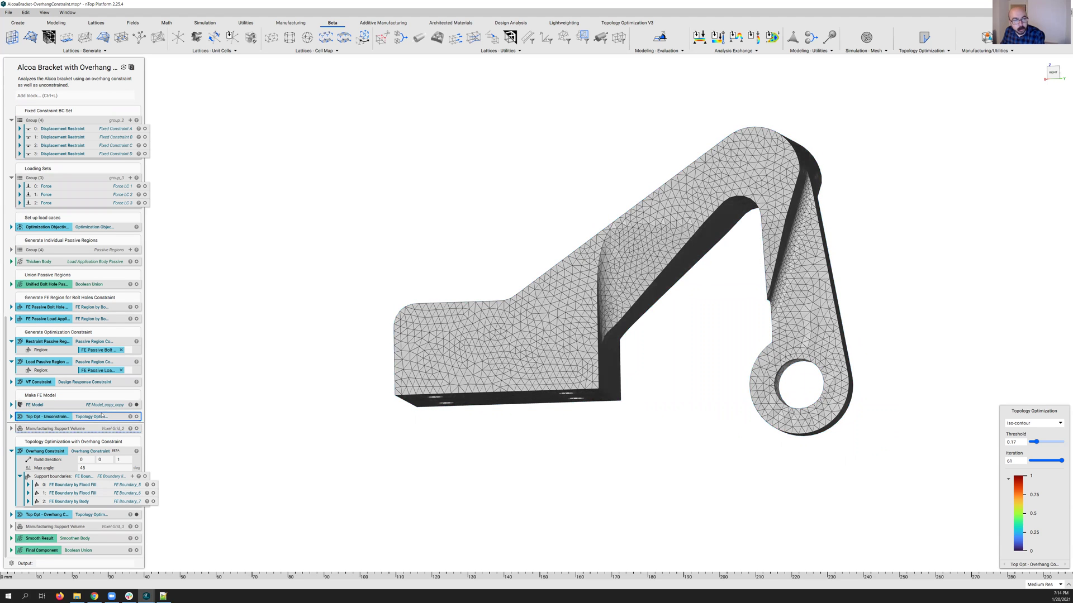
right_drag(620, 337, 597, 346)
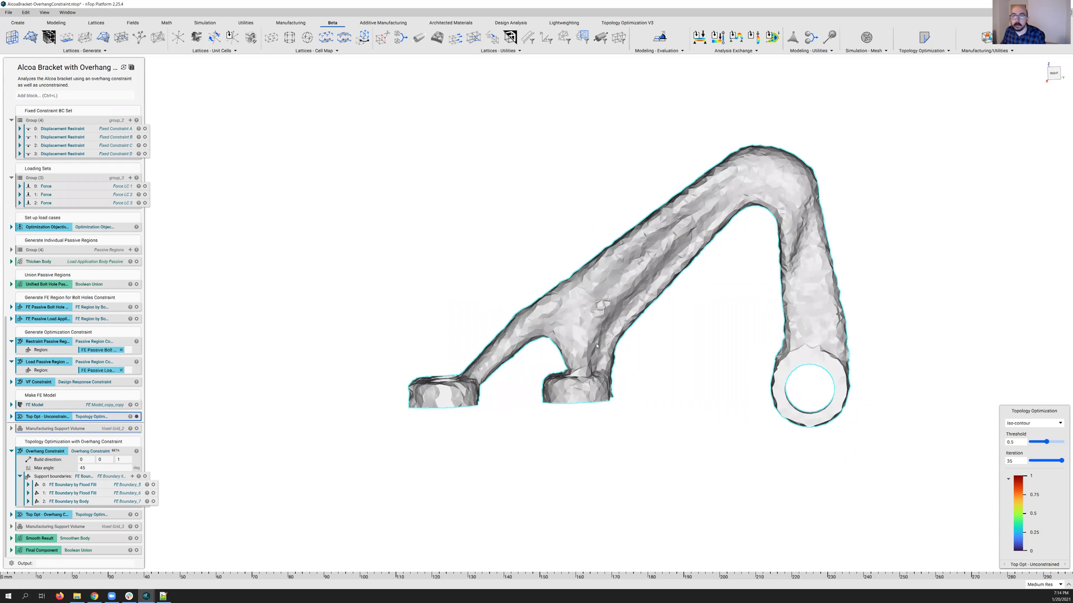
click(136, 429)
mouse_move(601, 356)
right_down()
mouse_move(575, 343)
mouse_move(661, 343)
mouse_move(618, 359)
right_up()
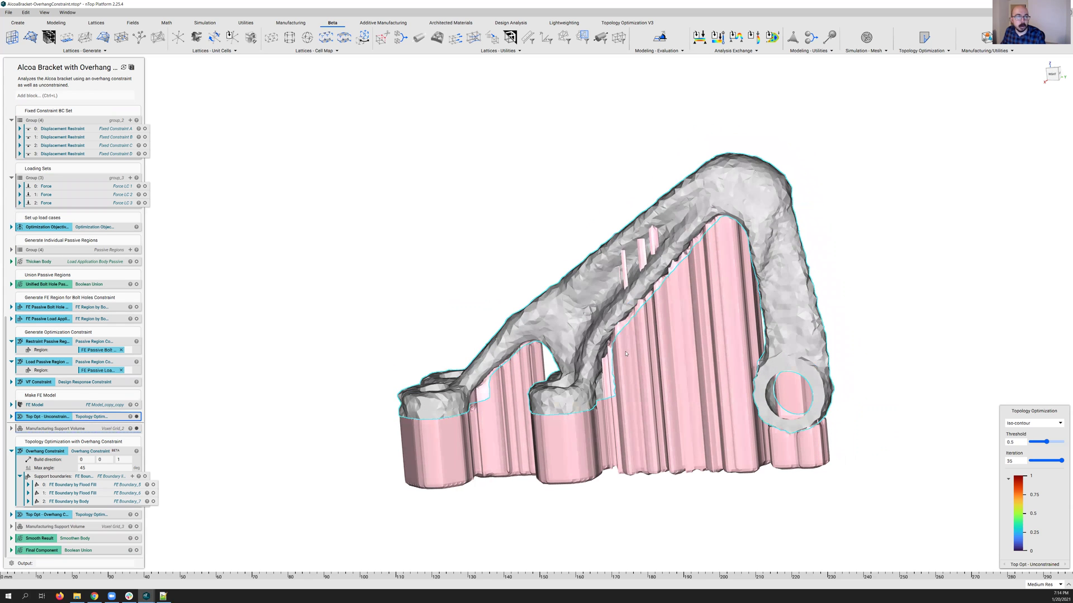
Step: Hide the unconstrained result and pink support volume, and show support boundaries 0, 1 and 2
click(136, 416)
click(137, 428)
click(153, 484)
click(153, 493)
click(153, 501)
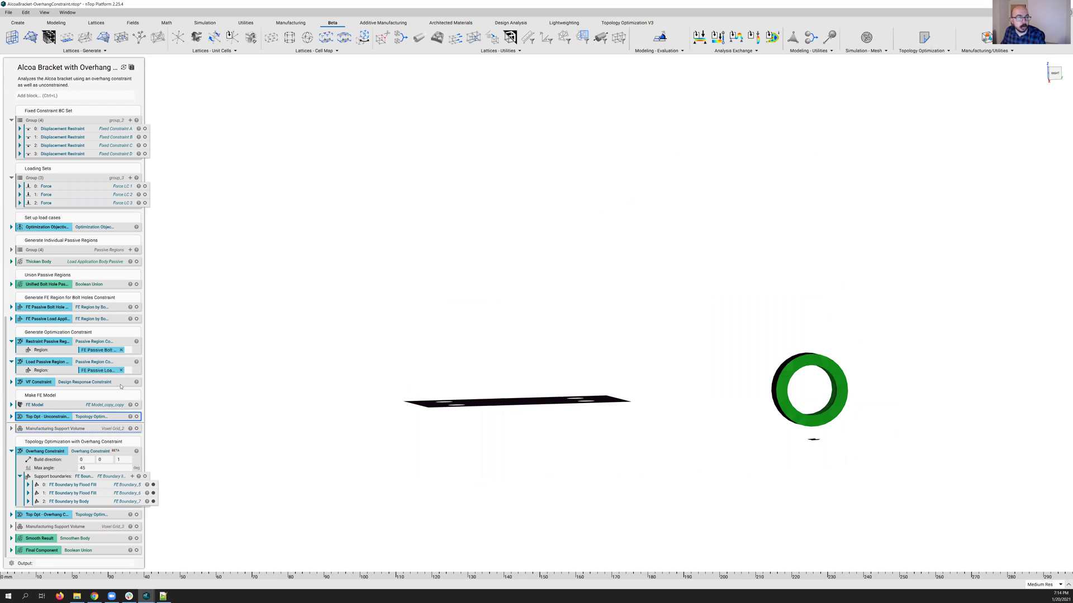
click(136, 404)
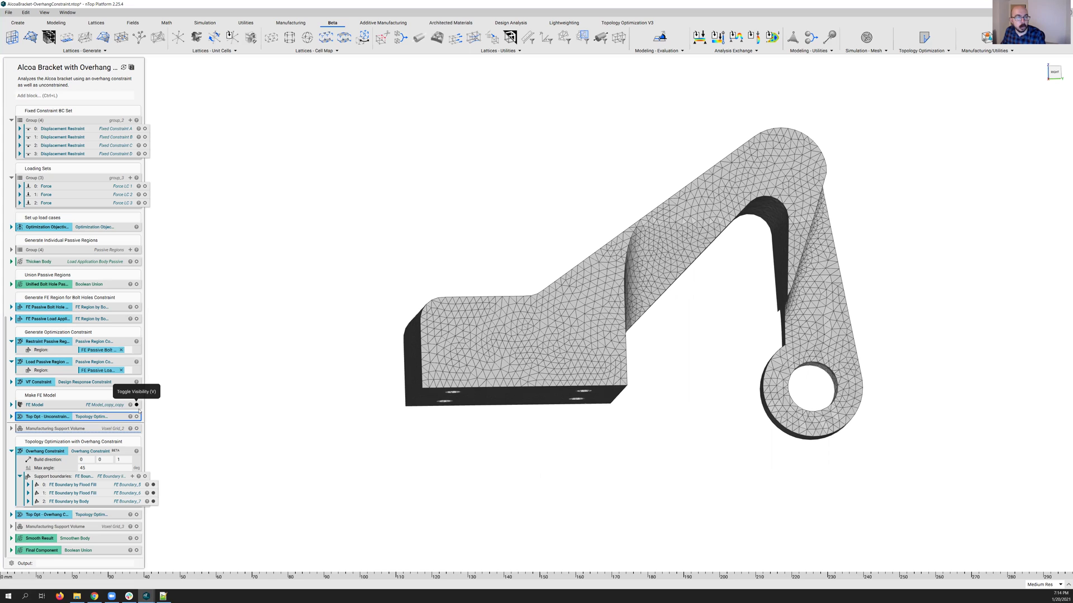
click(145, 477)
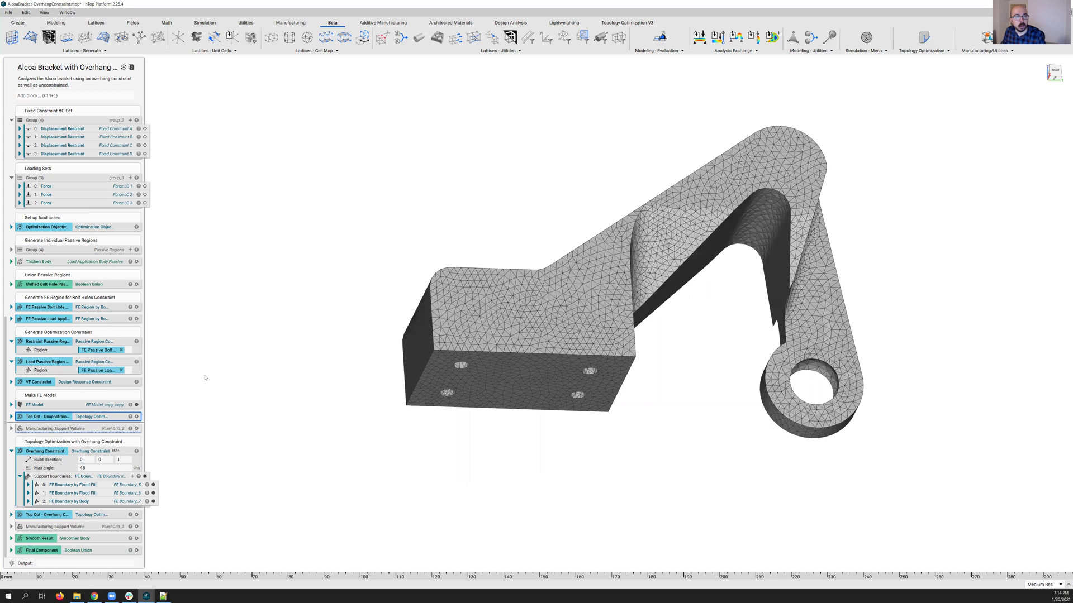
Step: Hide the meshed FE model and orbit around the green support boundaries to a near edge-on view
click(137, 405)
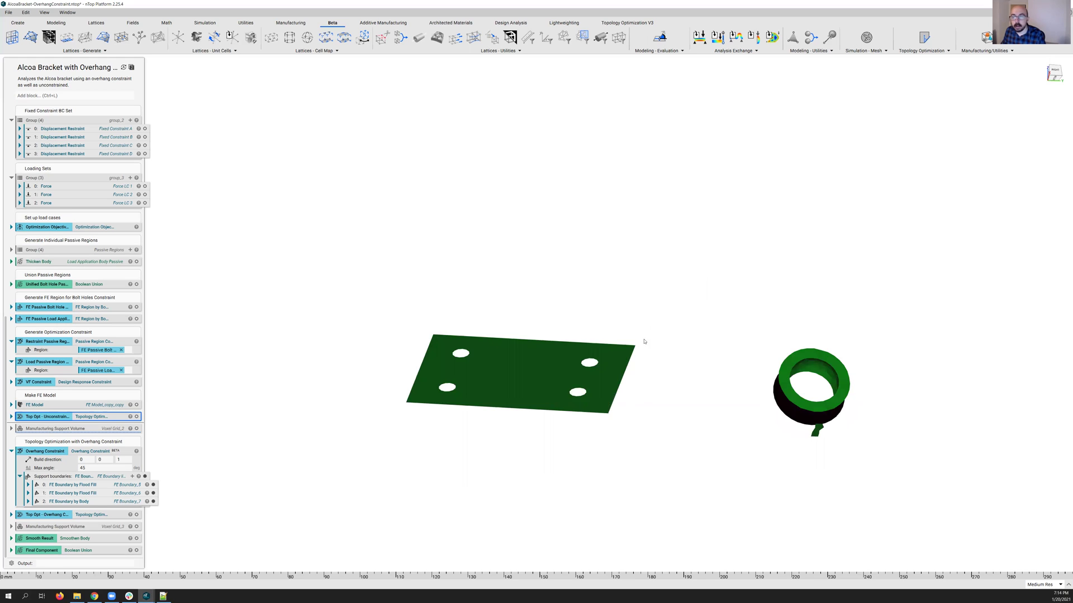
right_drag(416, 387, 650, 383)
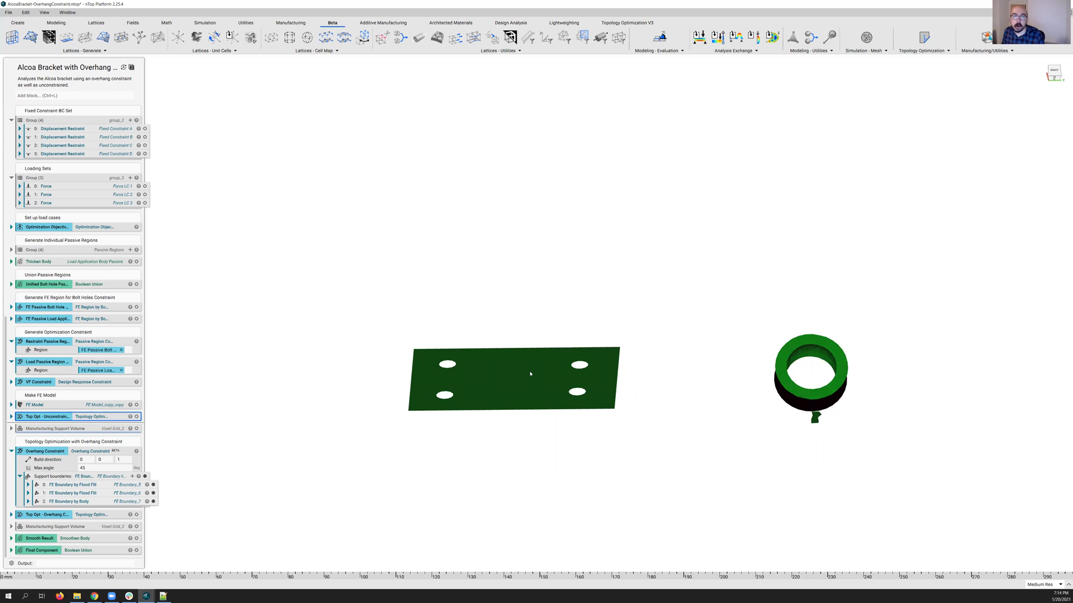
right_drag(560, 402, 490, 337)
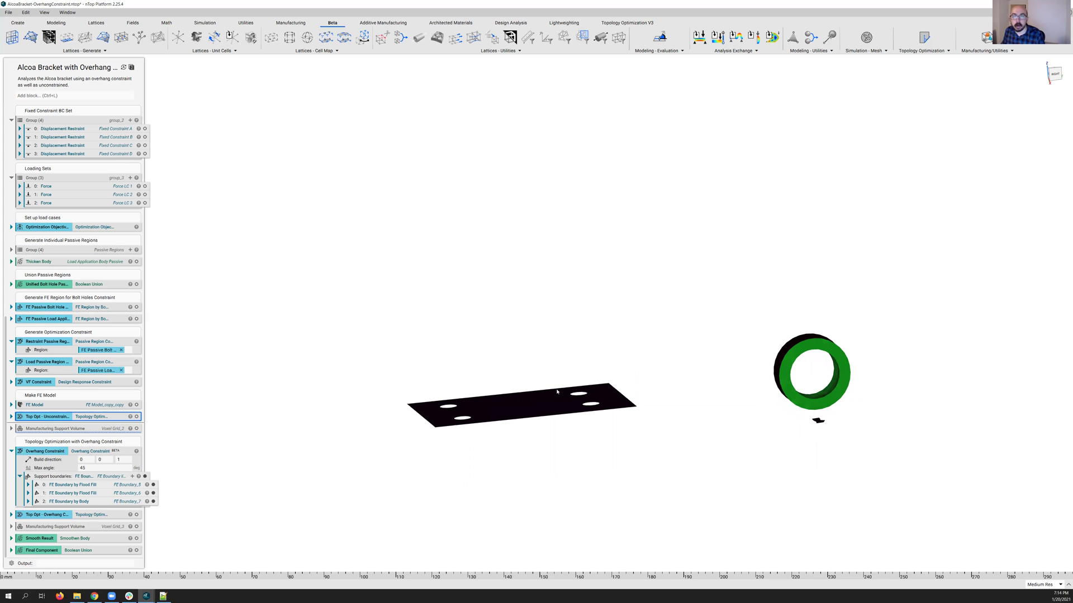
right_drag(569, 425, 436, 380)
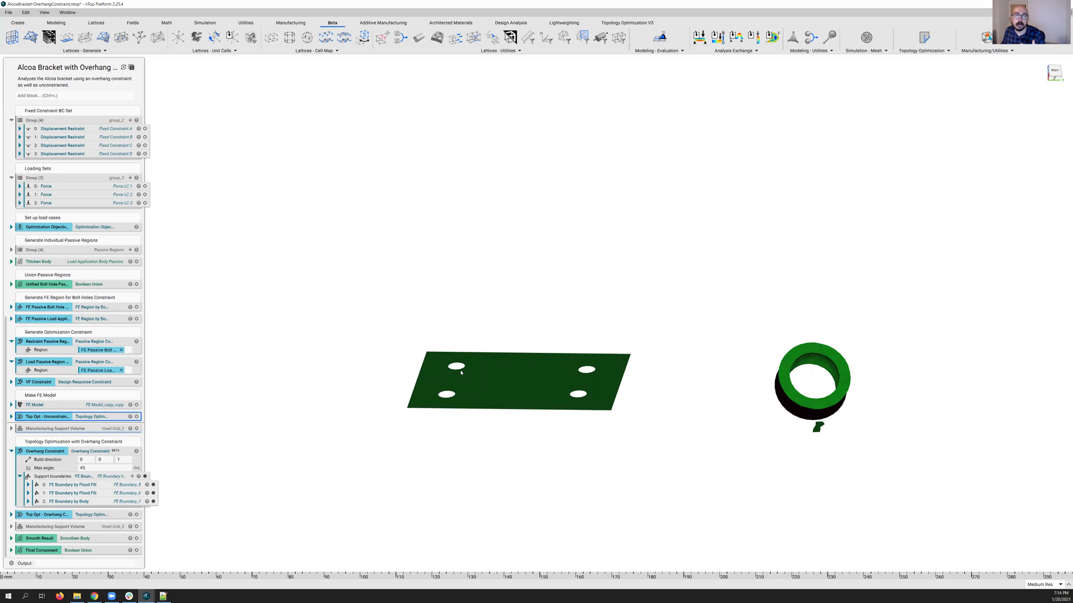
right_drag(839, 354, 789, 405)
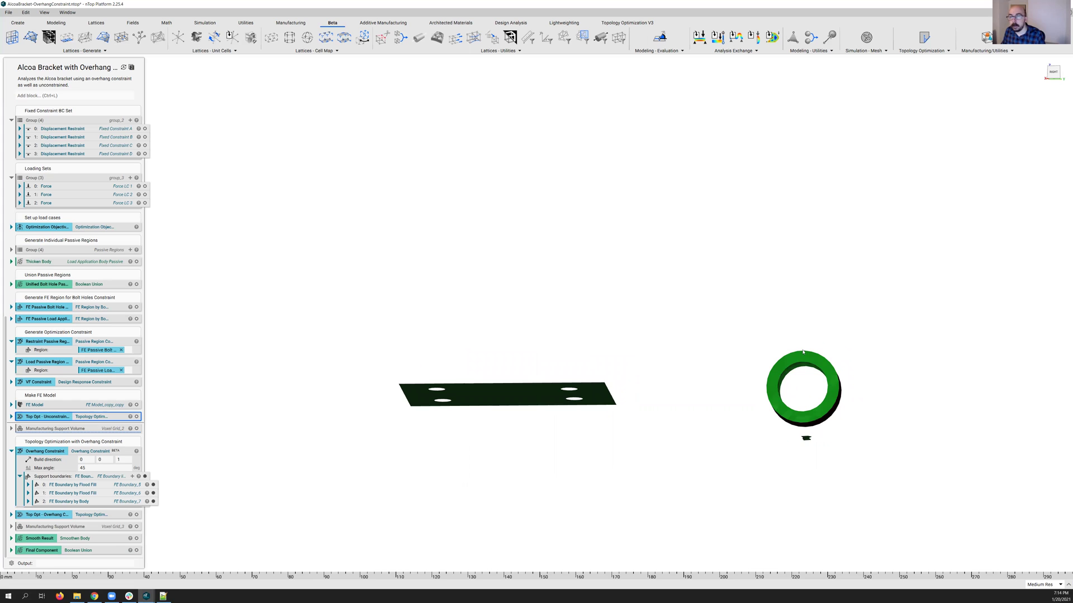
right_drag(807, 381, 826, 349)
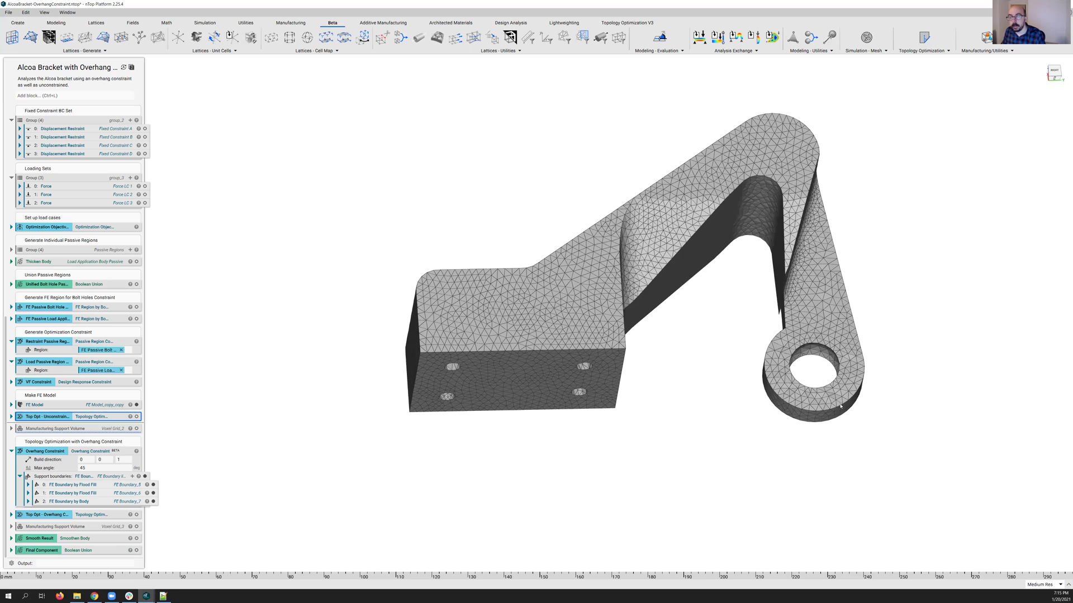
right_drag(782, 382, 783, 408)
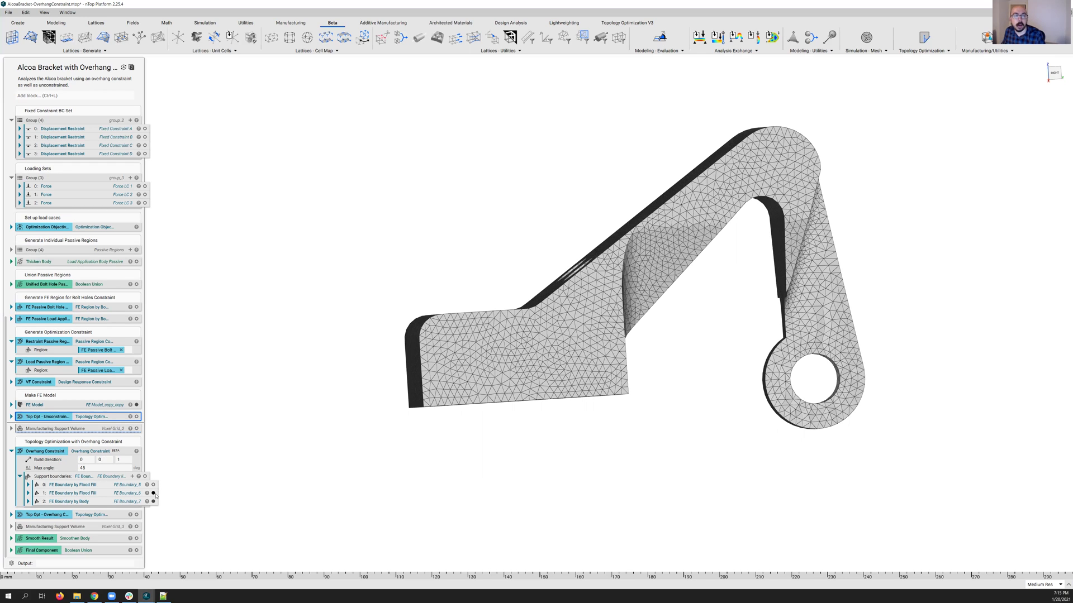
Step: Hide one support boundary, show the Top Opt - Overhang Constraint result, and snap to the RIGHT view
click(153, 493)
click(107, 517)
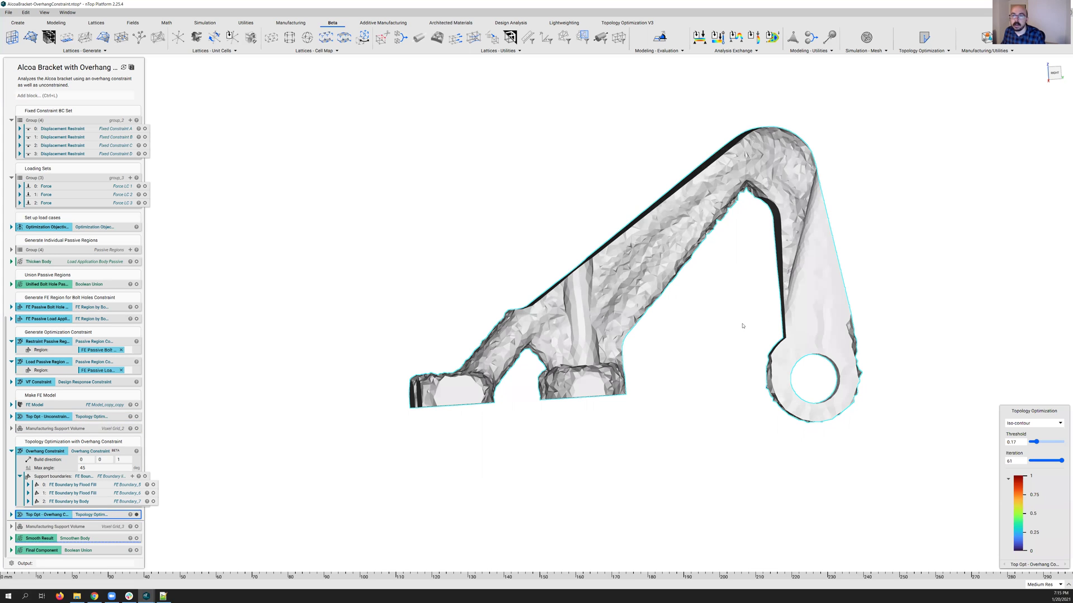
right_drag(810, 324, 961, 184)
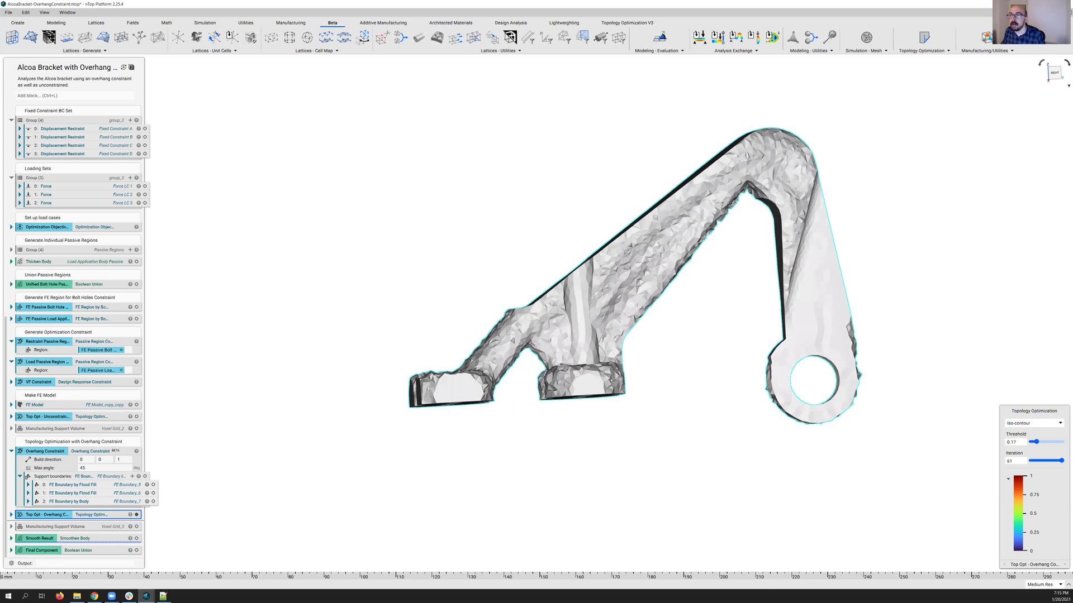
click(1054, 73)
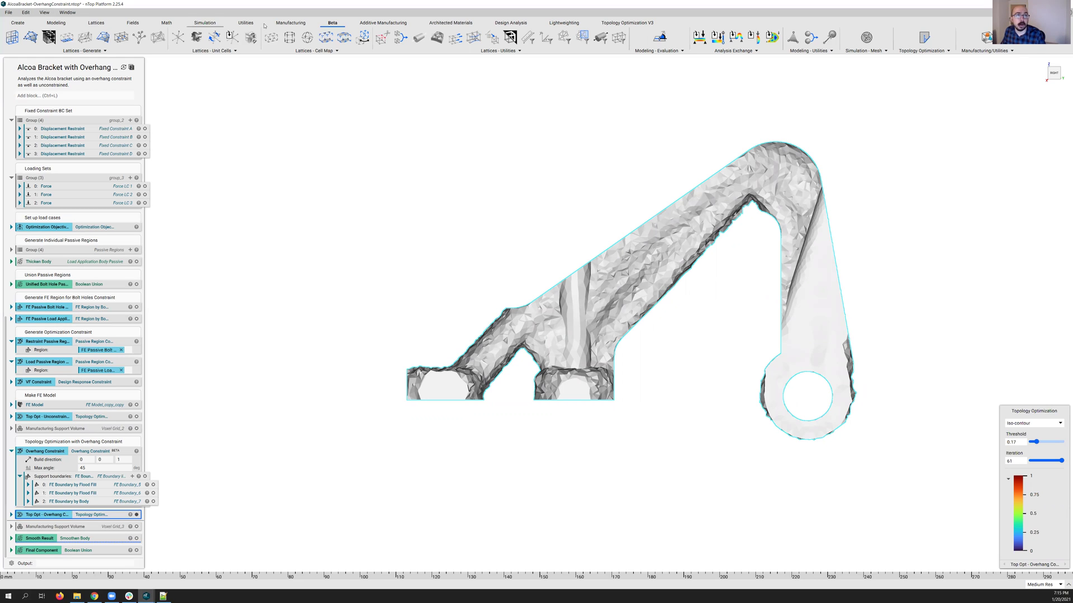
Step: Browse the Simulation tab's Optimization list, then briefly overlay the Top Opt - Unconstrained result
click(223, 25)
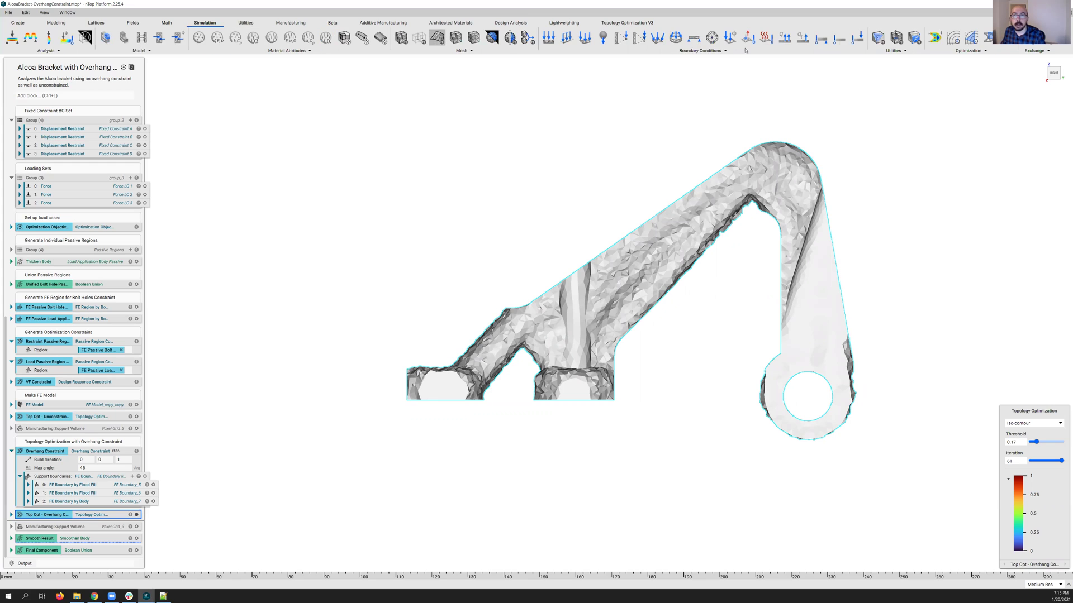
click(972, 51)
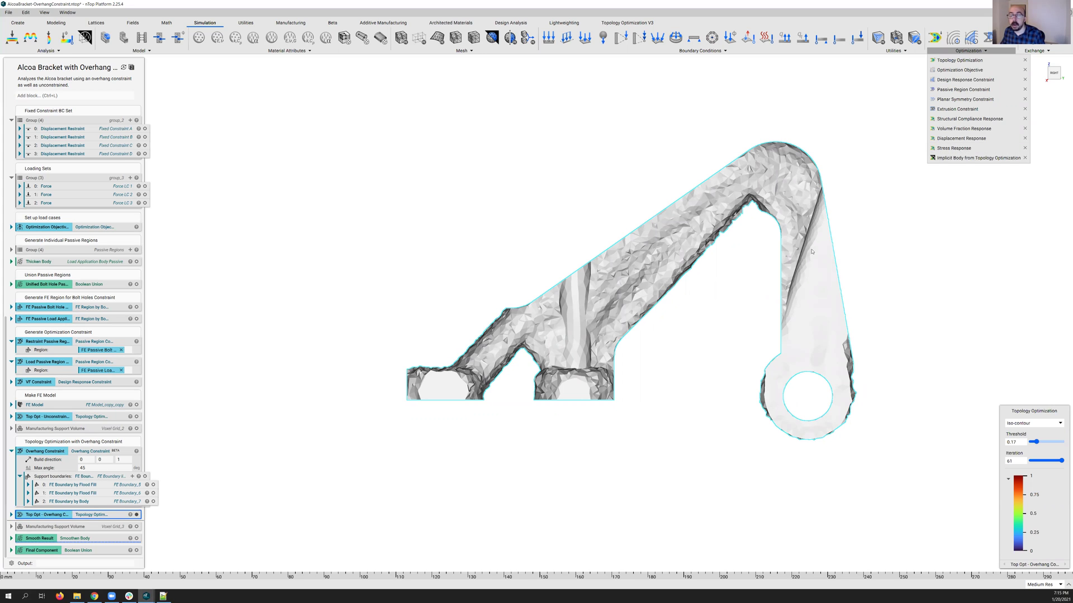
click(763, 283)
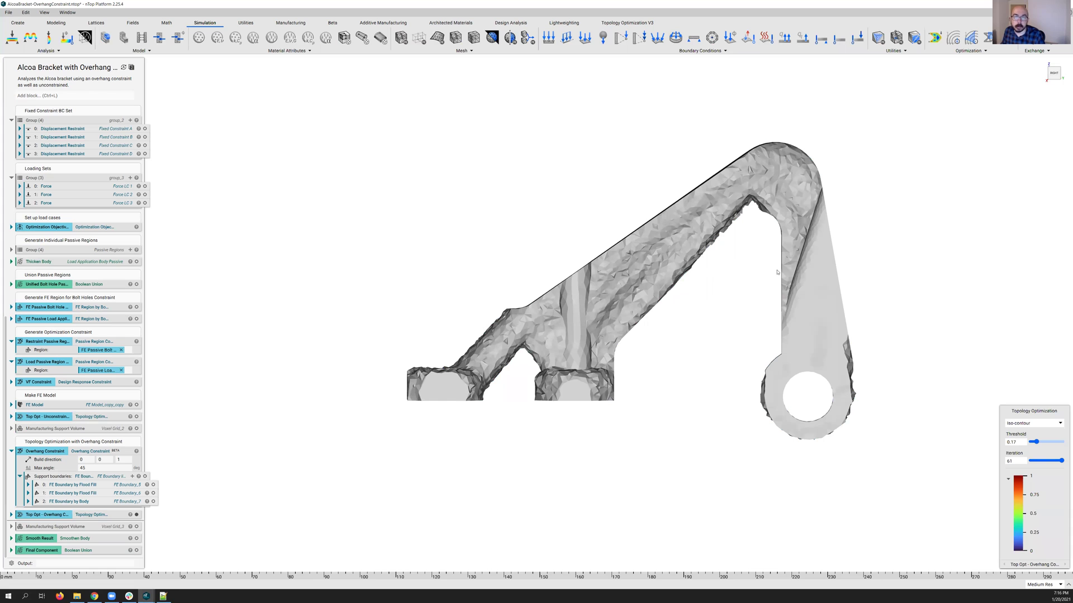
right_drag(761, 291, 768, 289)
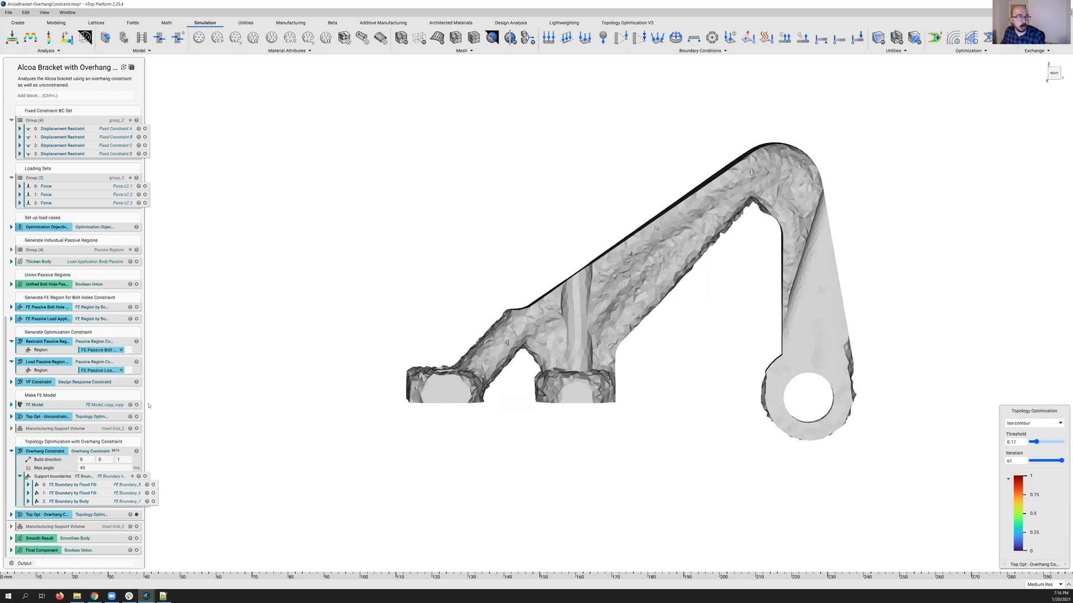
click(136, 417)
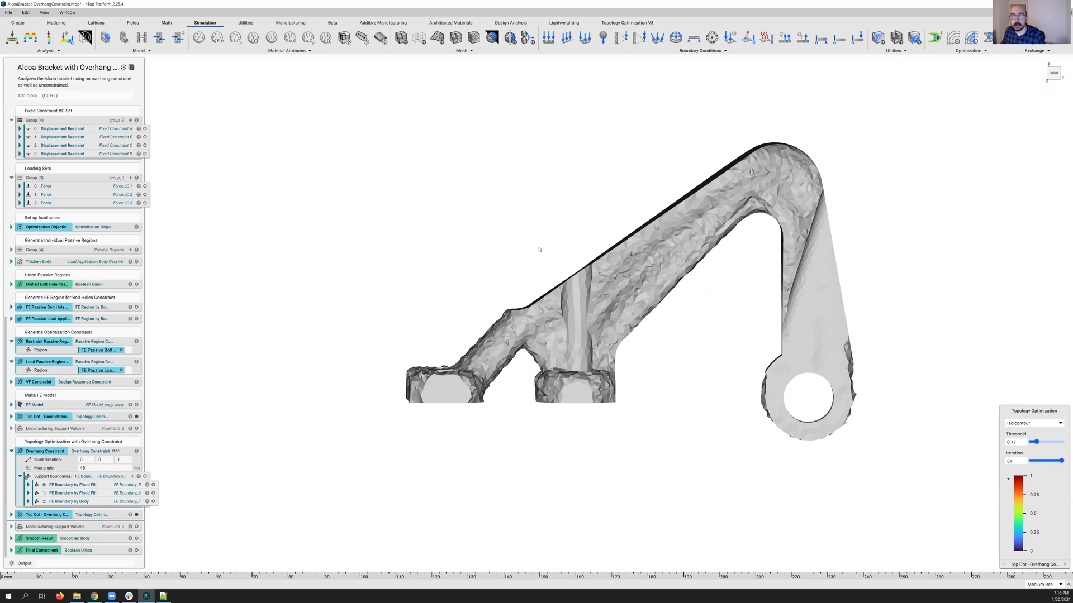
click(137, 417)
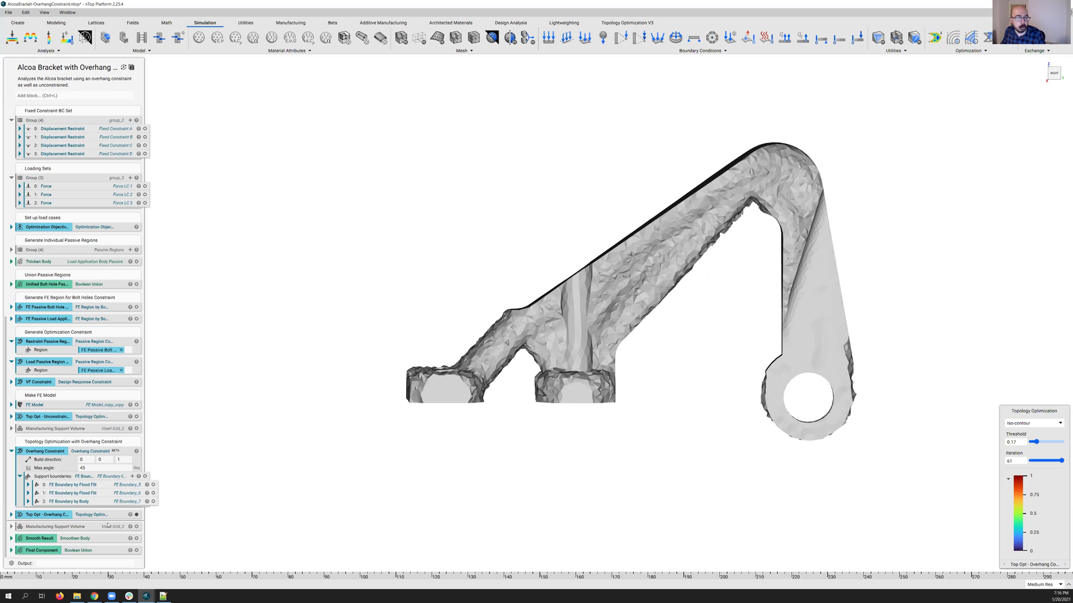
click(137, 526)
right_drag(548, 431, 406, 337)
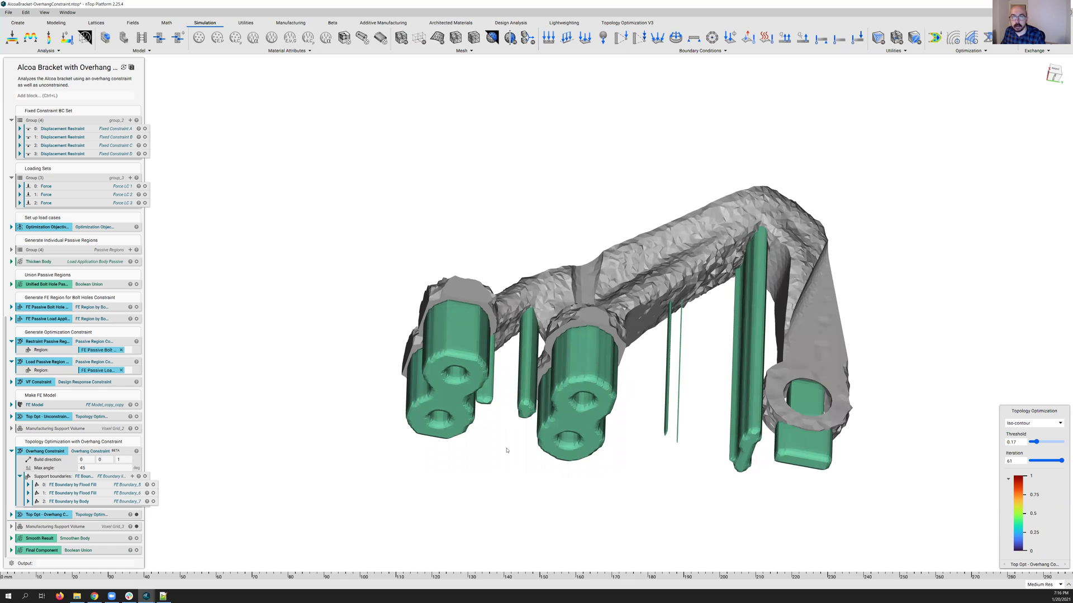
right_drag(601, 328, 602, 412)
right_drag(695, 353, 630, 343)
right_drag(667, 292, 693, 264)
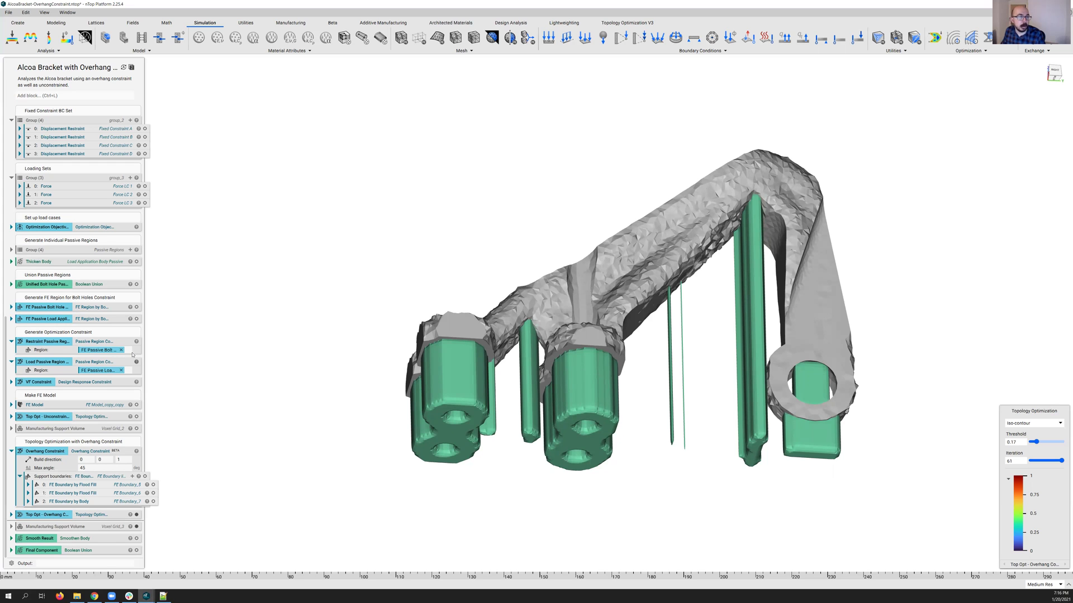
click(137, 429)
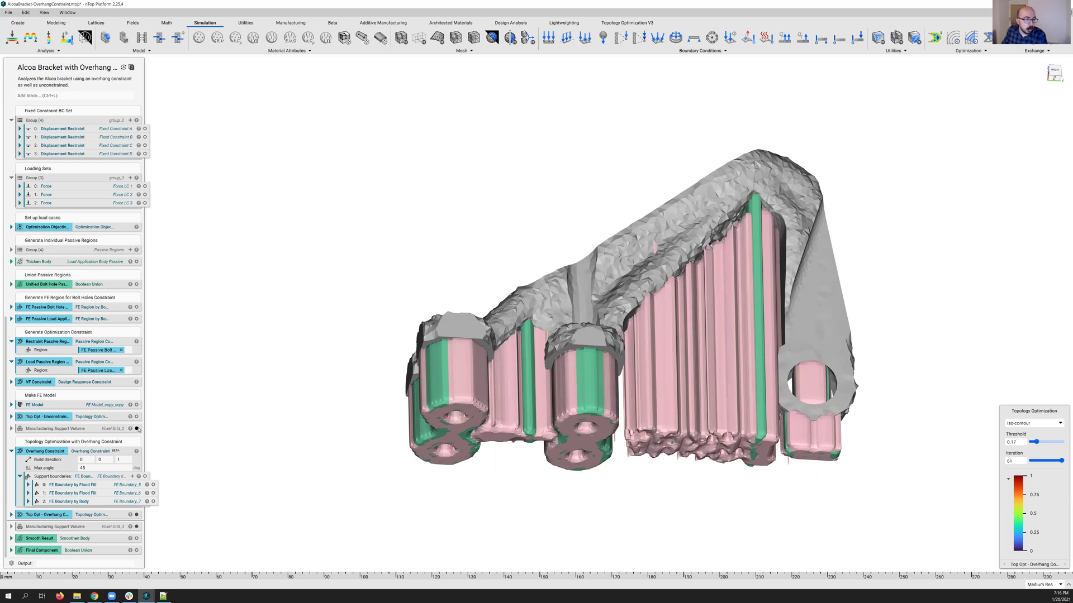
click(137, 526)
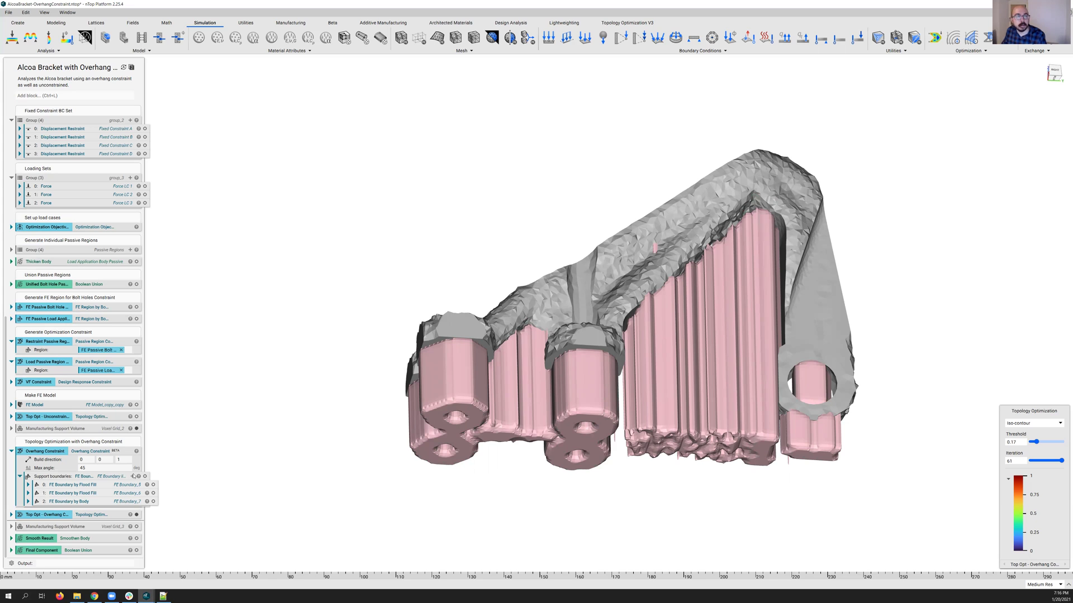
click(136, 527)
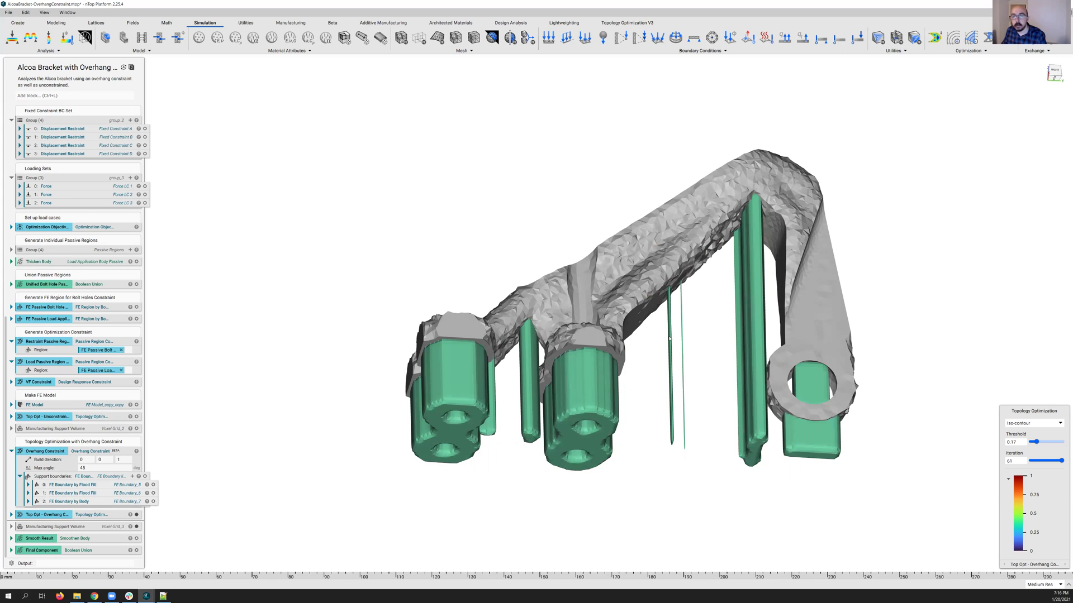
mouse_move(657, 377)
right_down()
mouse_move(648, 384)
mouse_move(670, 391)
right_up()
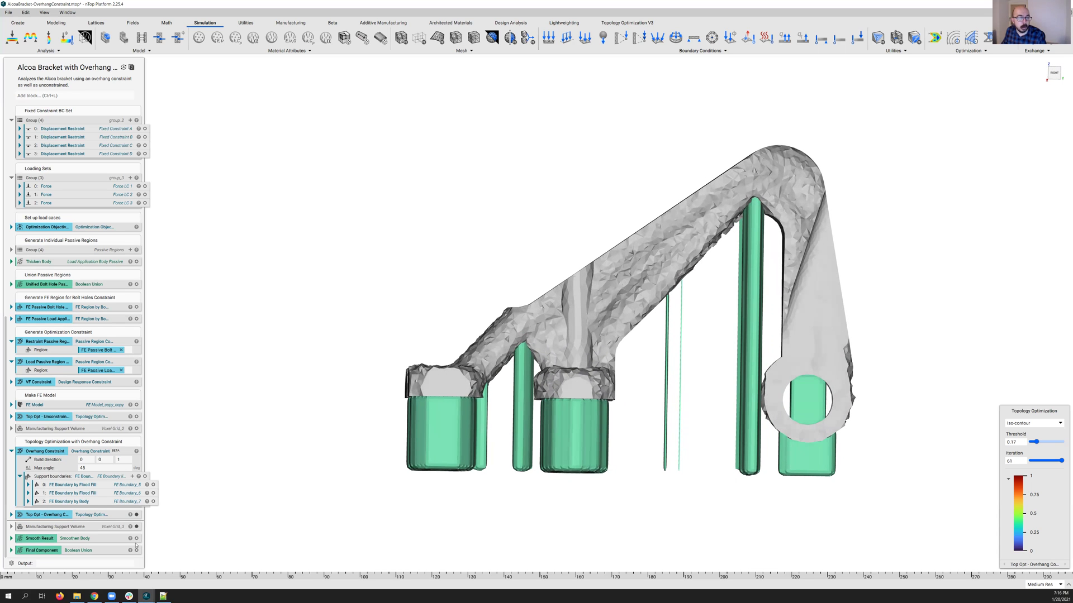
click(136, 527)
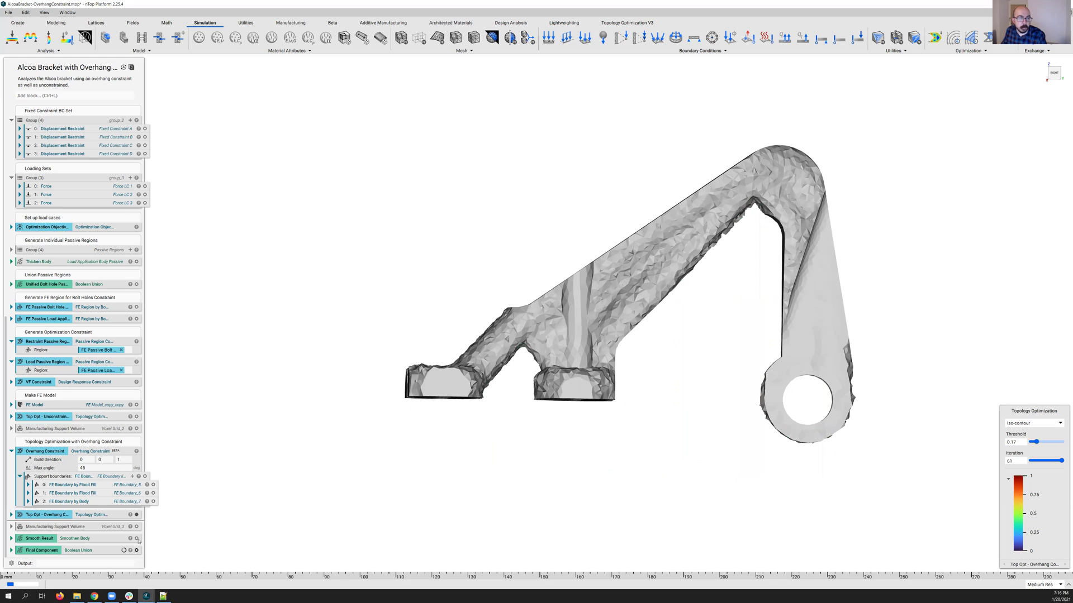
Step: Show the Smooth Result together with the constrained green Manufacturing Support Volume beneath it
click(136, 539)
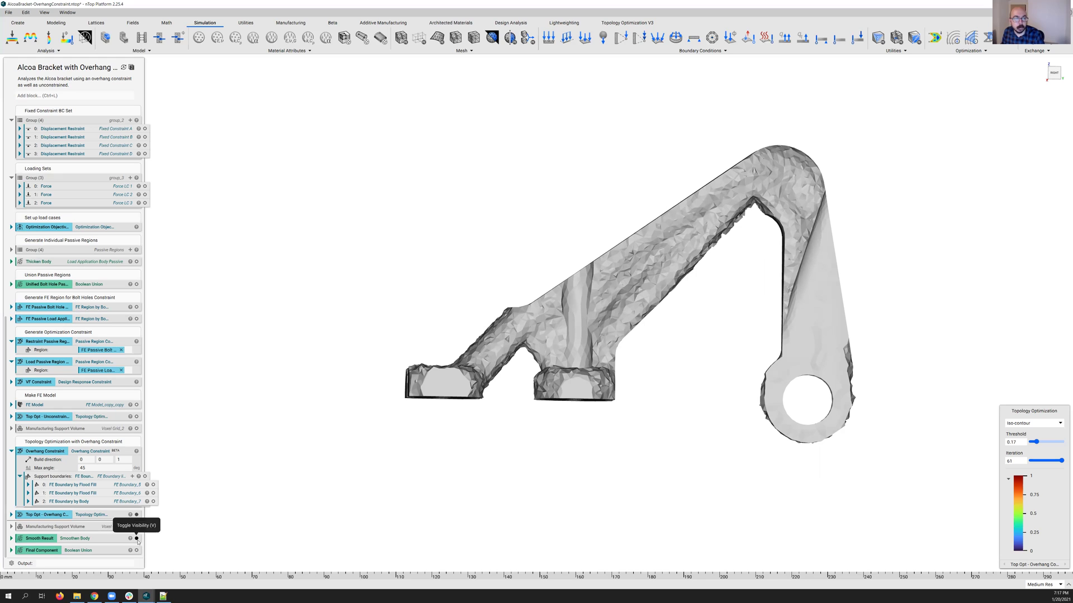
click(136, 526)
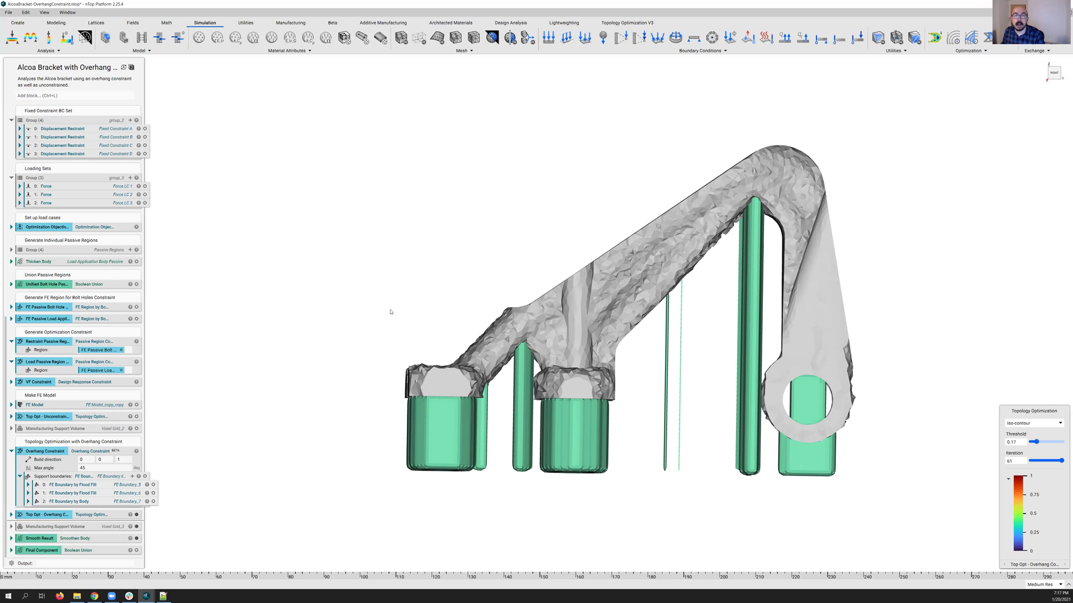
right_drag(404, 327, 410, 324)
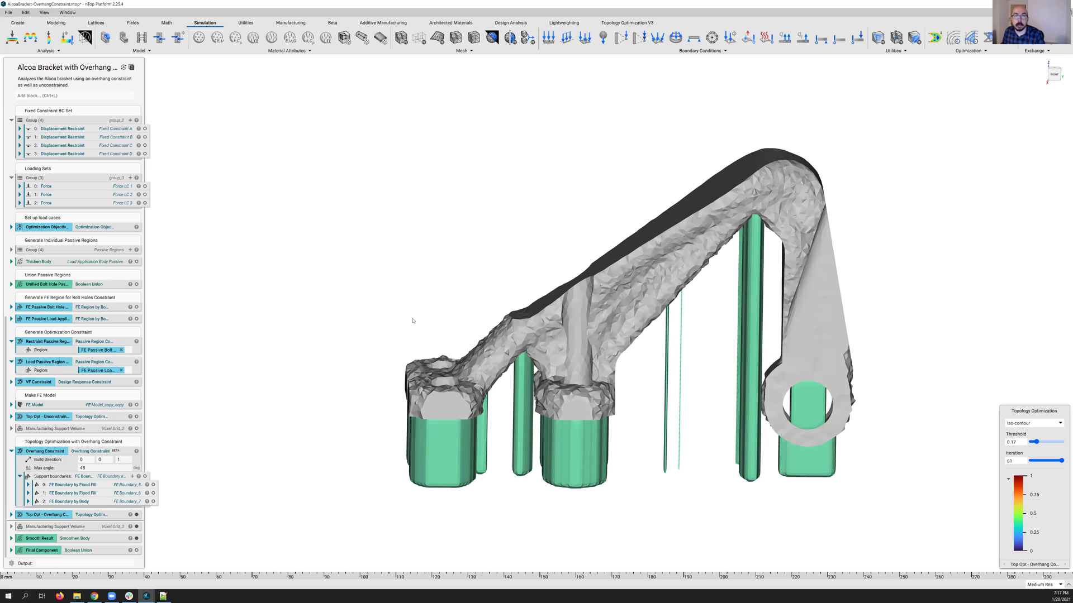